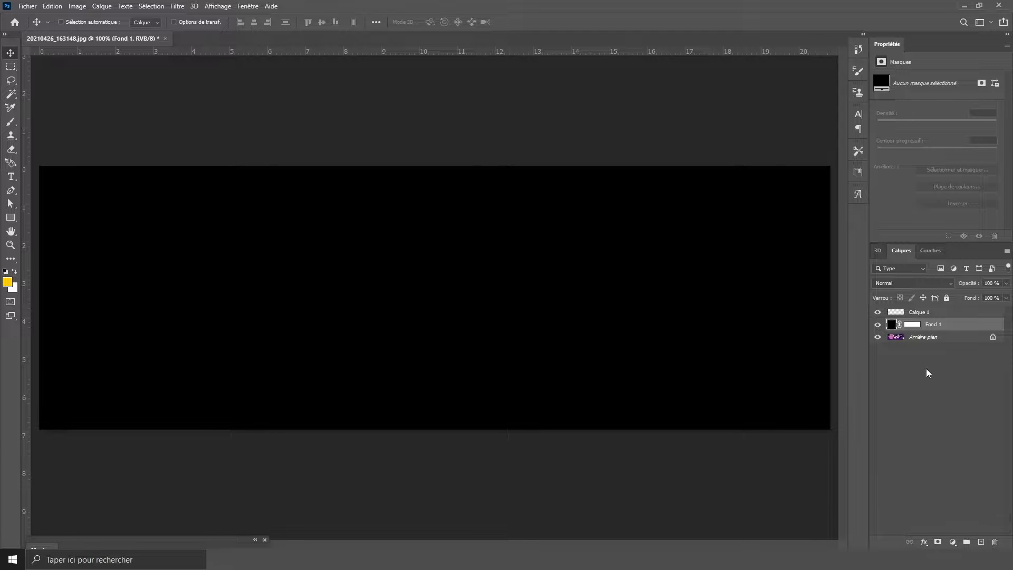
# Hide the black Fond 1 fill layer to reveal the finished purple banner.
pyautogui.click(875, 327)
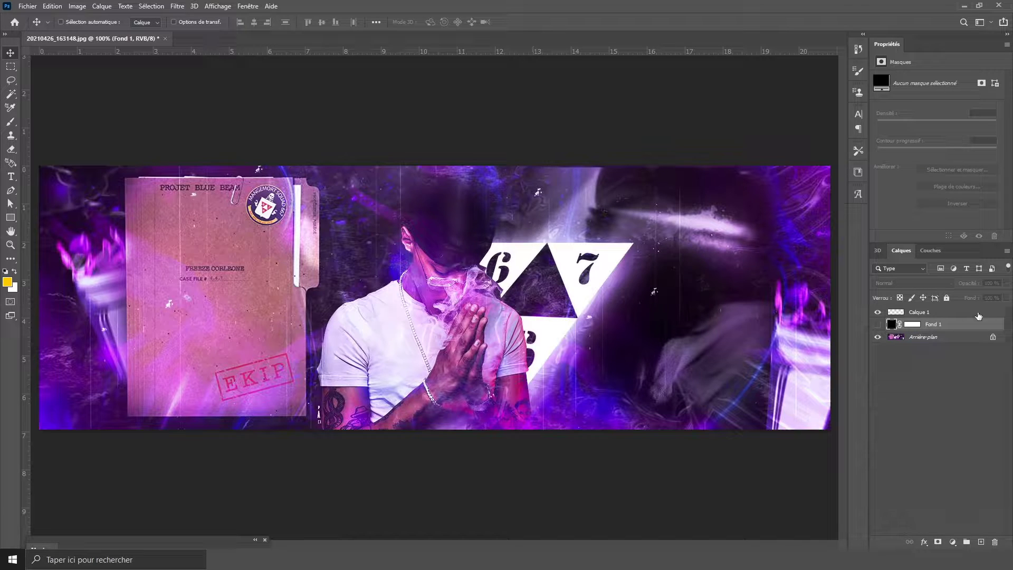
# Import the smoking artist photo and mask him out with the Object Selection tool.
pyautogui.click(879, 324)
pyautogui.click(27, 6)
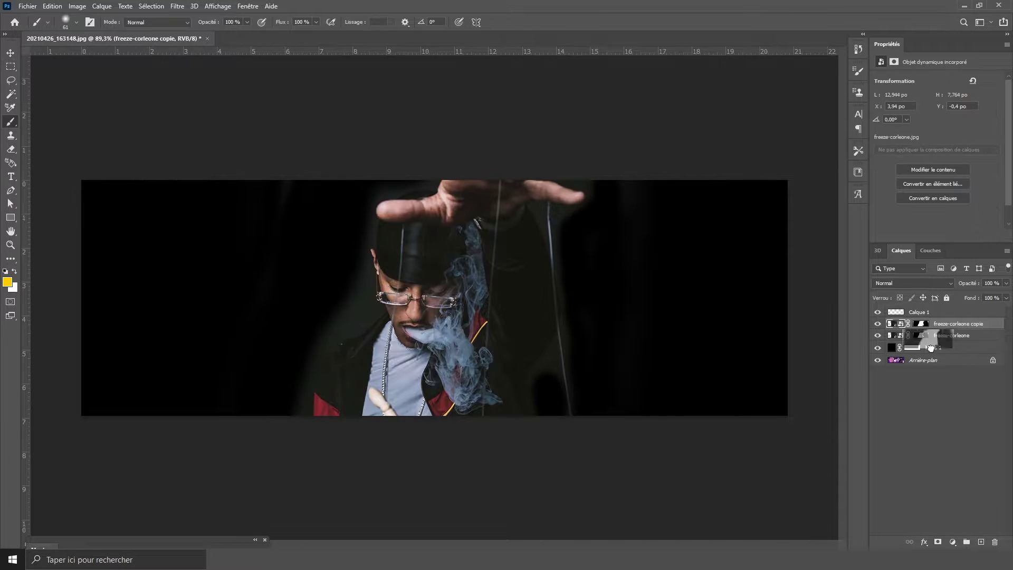
pyautogui.moveTo(930, 347); pyautogui.dragTo(995, 542)
pyautogui.press('i')
pyautogui.click(79, 542)
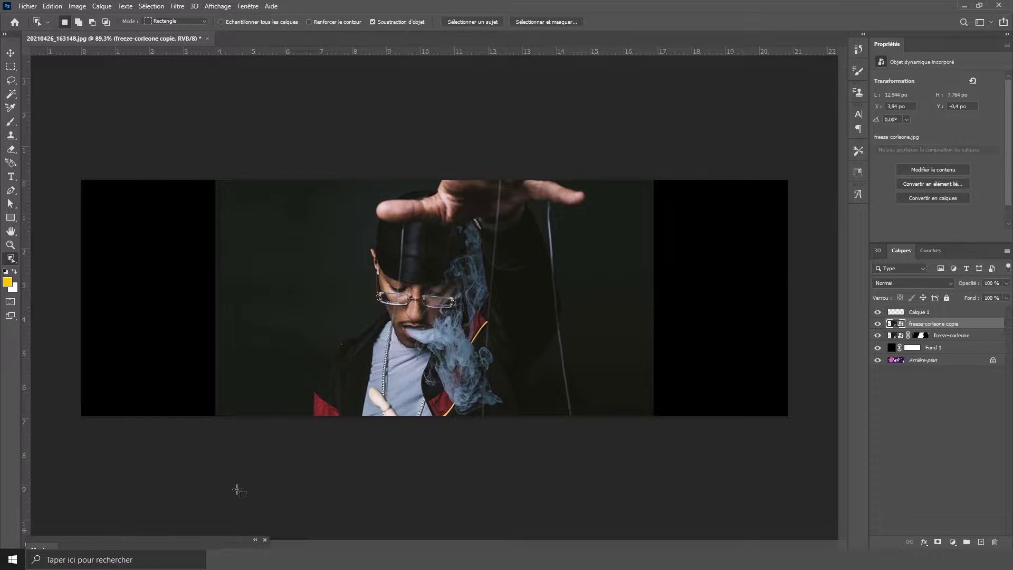
pyautogui.moveTo(305, 166); pyautogui.dragTo(598, 445)
pyautogui.hotkey('ctrl', 'd')
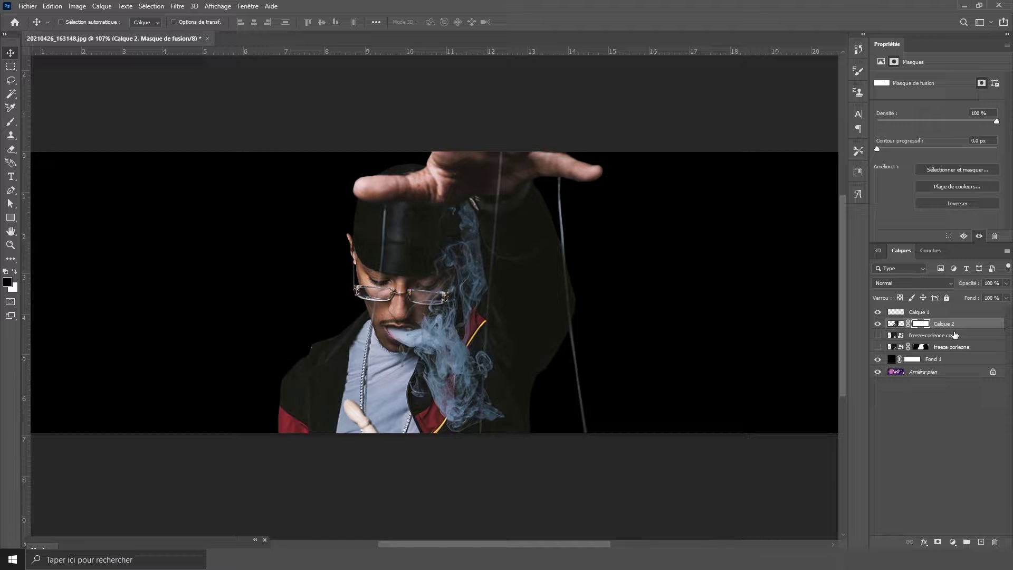
# Place the 500x500 album cover left of the artist, then hide layers to view the reference.
pyautogui.scroll(-1, 495, 333)
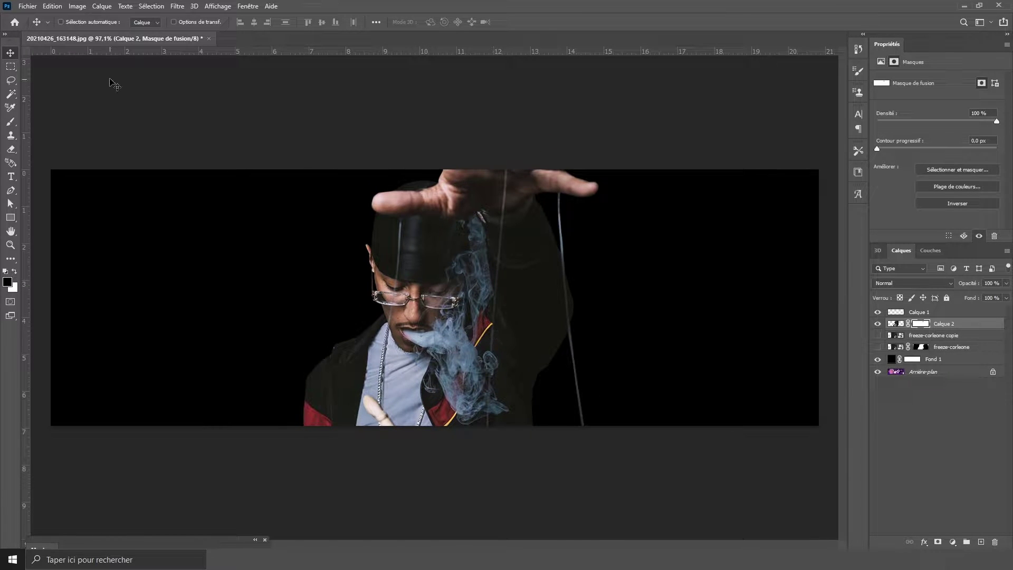
pyautogui.moveTo(113, 84)
pyautogui.mouseDown()
pyautogui.moveTo(394, 299)
pyautogui.moveTo(348, 298)
pyautogui.mouseUp()
pyautogui.press('Return')
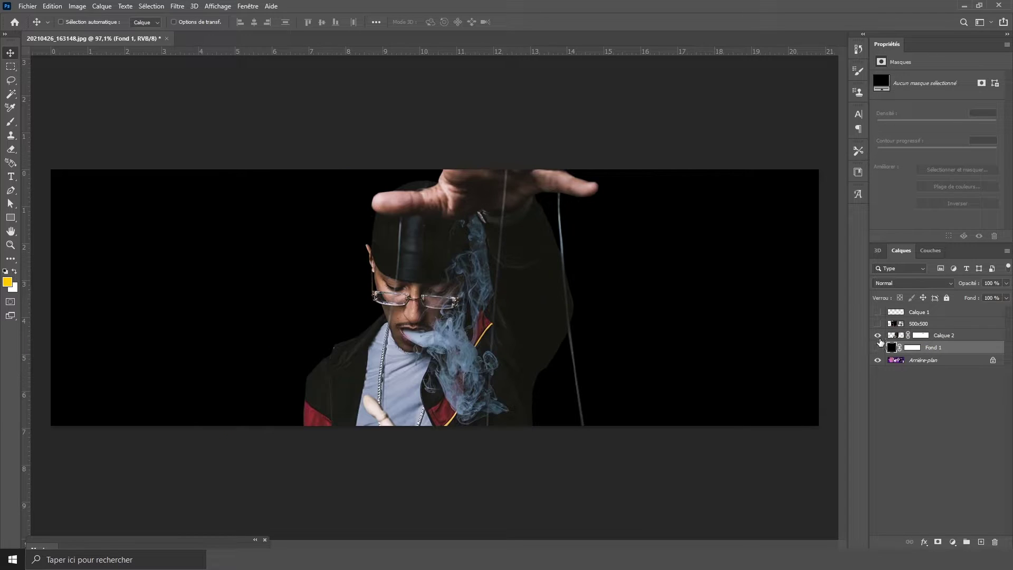
pyautogui.moveTo(881, 342); pyautogui.dragTo(878, 334)
pyautogui.scroll(-1, 829, 283)
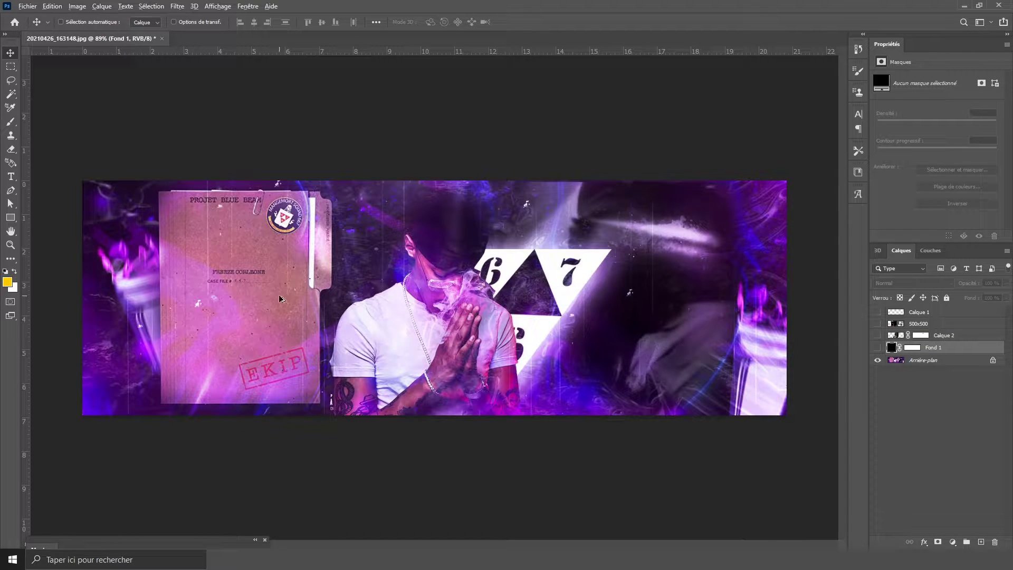
# Shrink the 500x500 cover to about two-thirds and tilt it left of the artist.
pyautogui.click(878, 312)
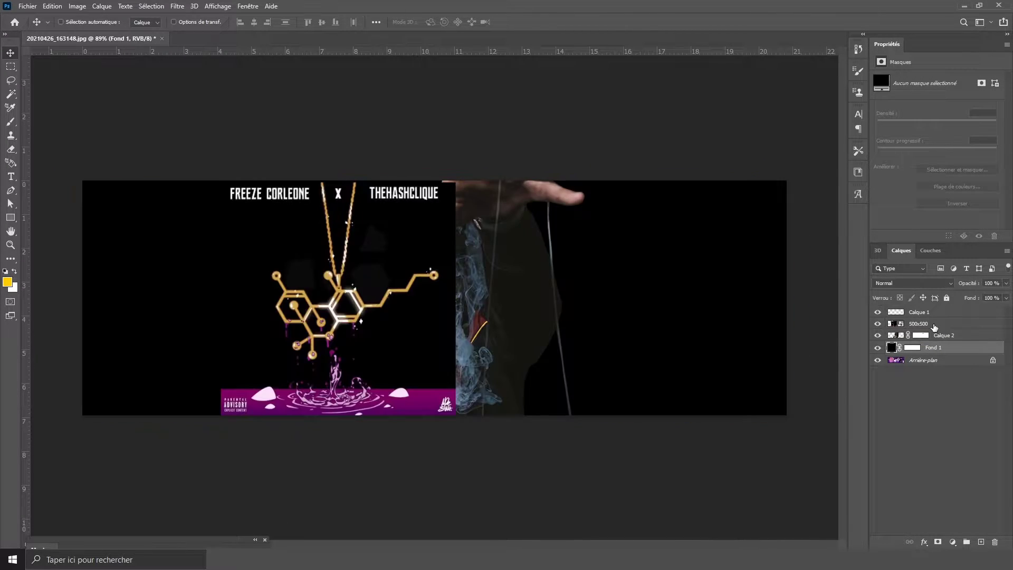
pyautogui.click(918, 324)
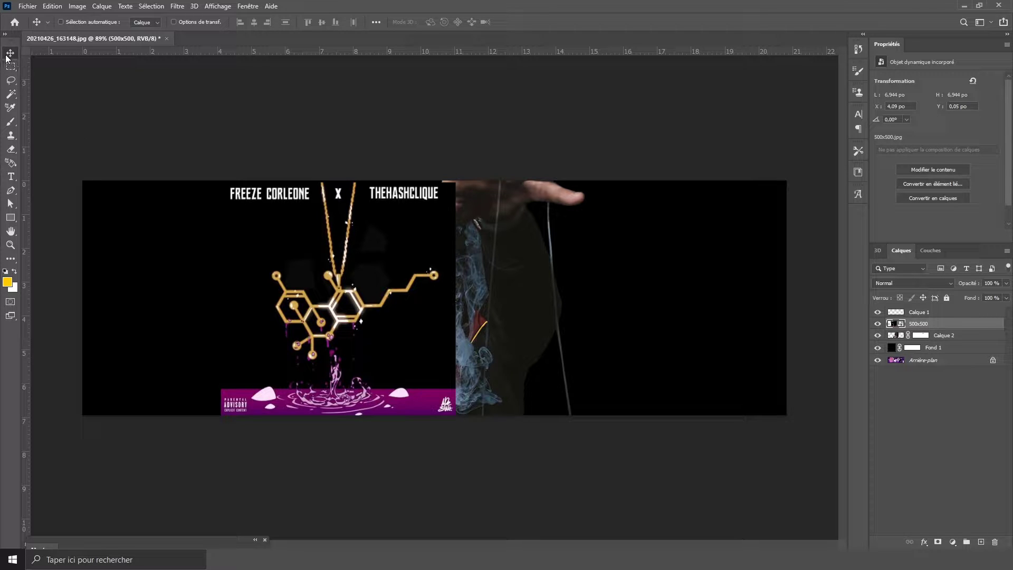
pyautogui.press('ctrl')
pyautogui.hotkey('ctrl', 't')
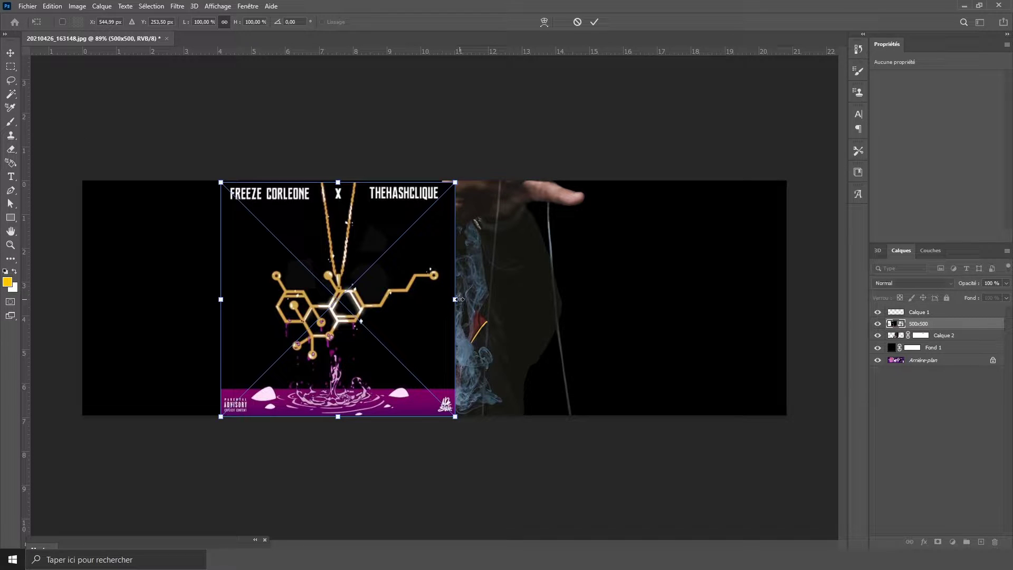
pyautogui.moveTo(459, 299); pyautogui.dragTo(382, 357)
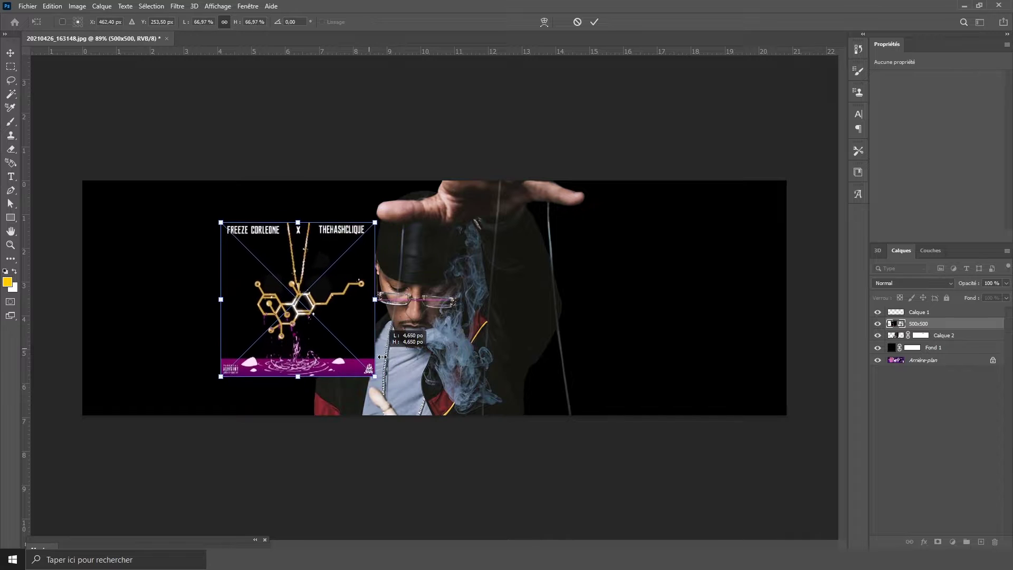
pyautogui.moveTo(382, 357)
pyautogui.mouseDown()
pyautogui.moveTo(328, 228)
pyautogui.moveTo(269, 217)
pyautogui.mouseUp()
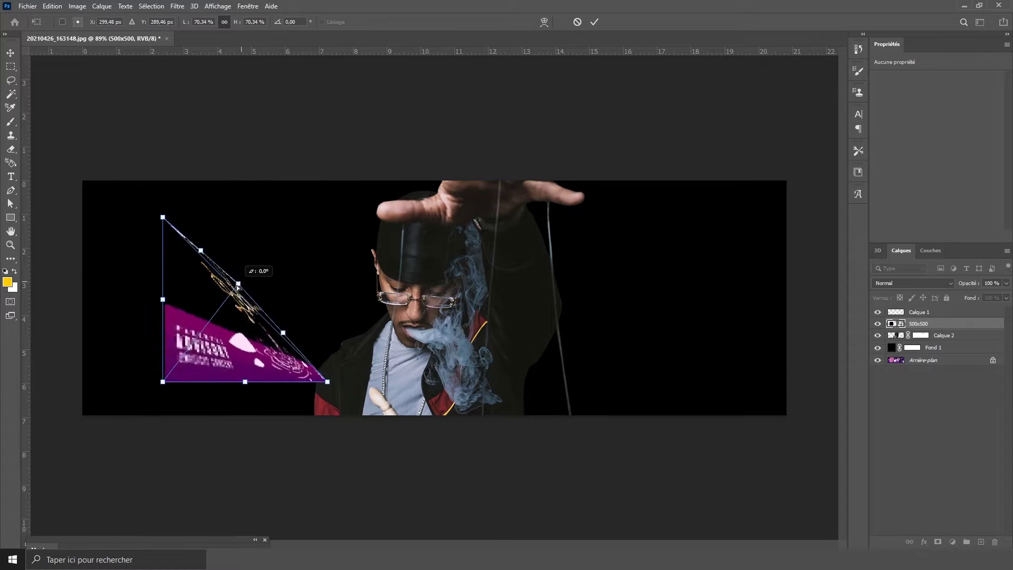
pyautogui.moveTo(270, 217)
pyautogui.mouseDown()
pyautogui.moveTo(327, 376)
pyautogui.moveTo(370, 338)
pyautogui.mouseUp()
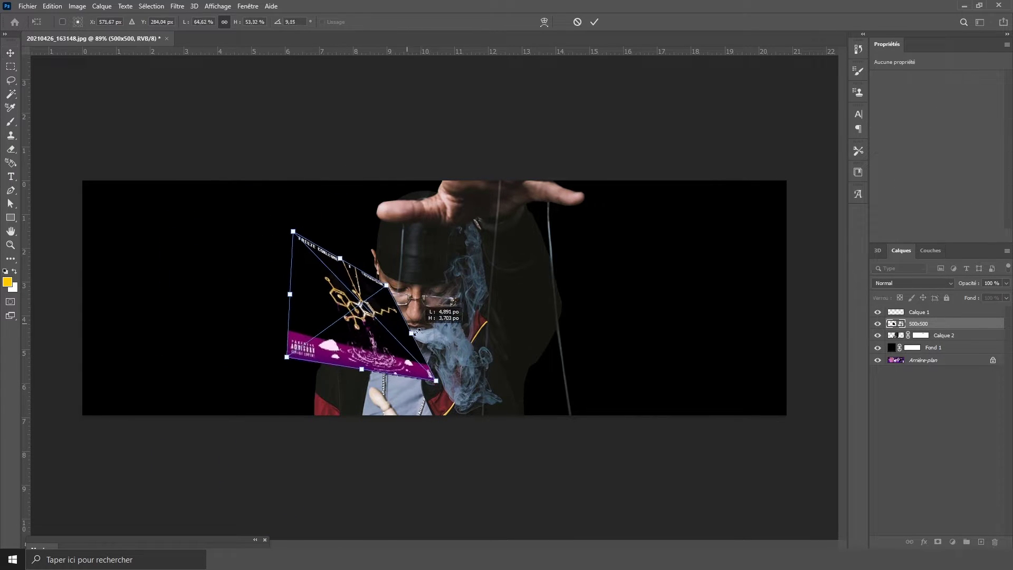
pyautogui.press('Return')
# Scale the purple C&S cover (600x600bf-60) and skew it at lower right.
pyautogui.hotkey('ctrl', 't')
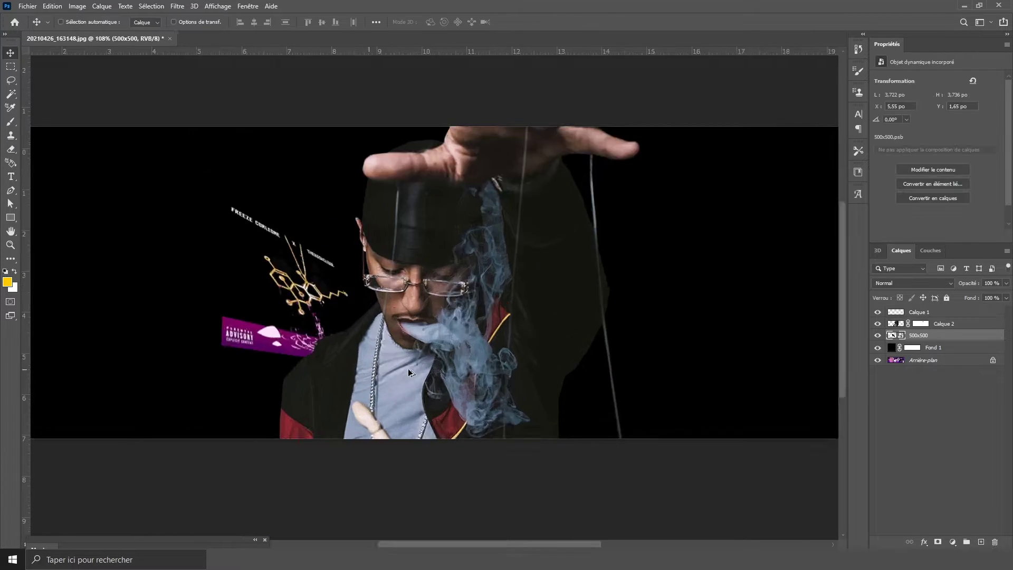
pyautogui.moveTo(434, 299); pyautogui.dragTo(262, 299)
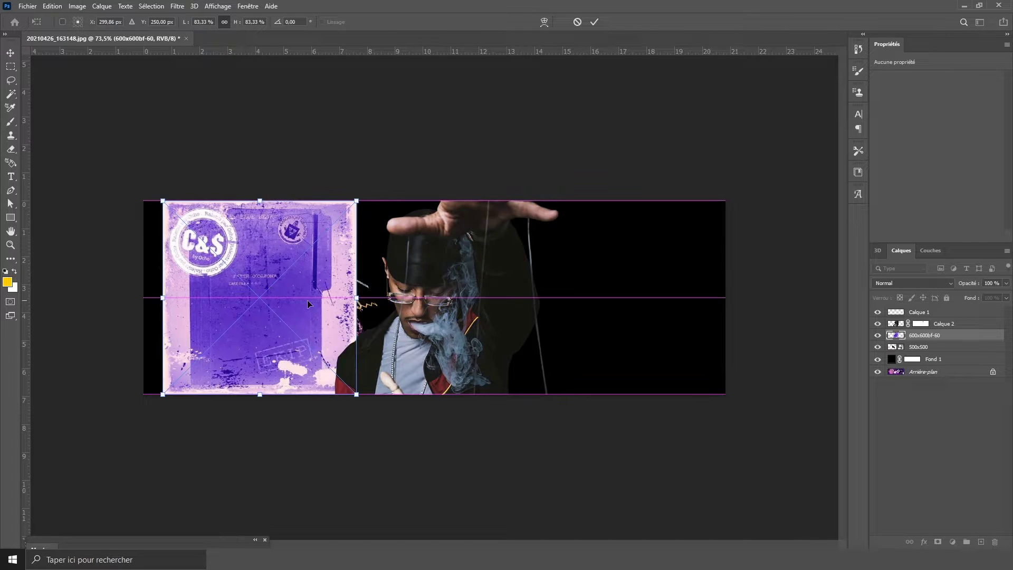
pyautogui.moveTo(362, 297)
pyautogui.mouseDown()
pyautogui.moveTo(259, 301)
pyautogui.moveTo(304, 305)
pyautogui.moveTo(325, 326)
pyautogui.moveTo(705, 318)
pyautogui.moveTo(665, 331)
pyautogui.mouseUp()
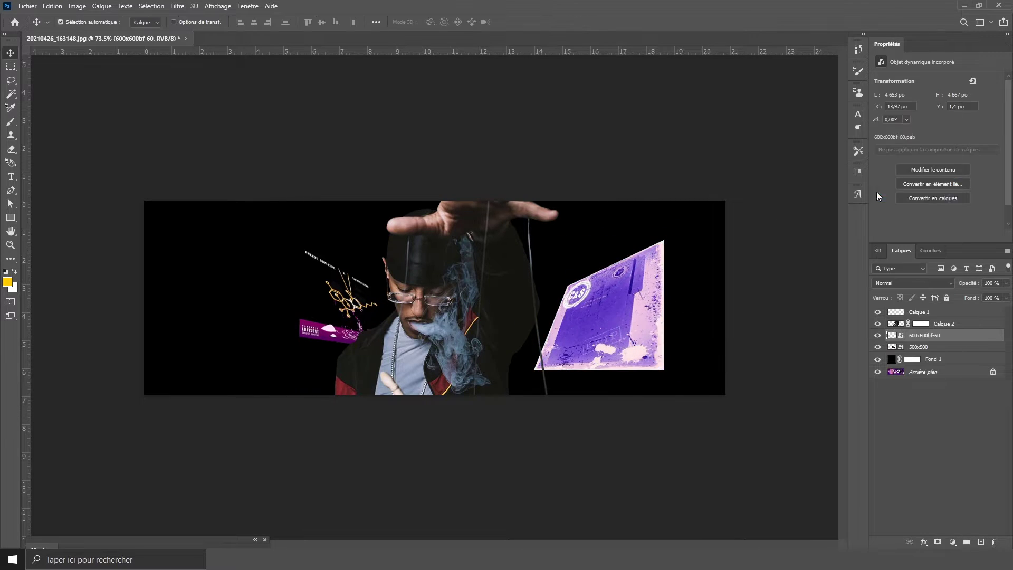
pyautogui.moveTo(544, 247); pyautogui.dragTo(636, 298)
pyautogui.press('Return')
# Try distorting the mixtape tracklist cover into a slanted shape, then cancel it.
pyautogui.moveTo(502, 309)
pyautogui.mouseDown()
pyautogui.moveTo(329, 308)
pyautogui.moveTo(356, 353)
pyautogui.mouseUp()
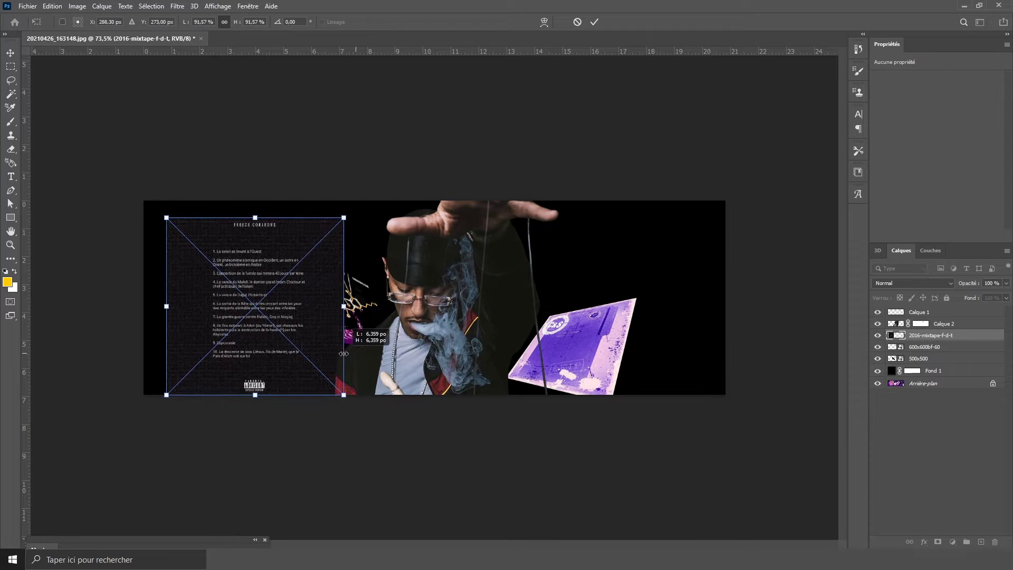
pyautogui.moveTo(167, 214)
pyautogui.mouseDown()
pyautogui.moveTo(228, 281)
pyautogui.moveTo(190, 272)
pyautogui.moveTo(222, 304)
pyautogui.mouseUp()
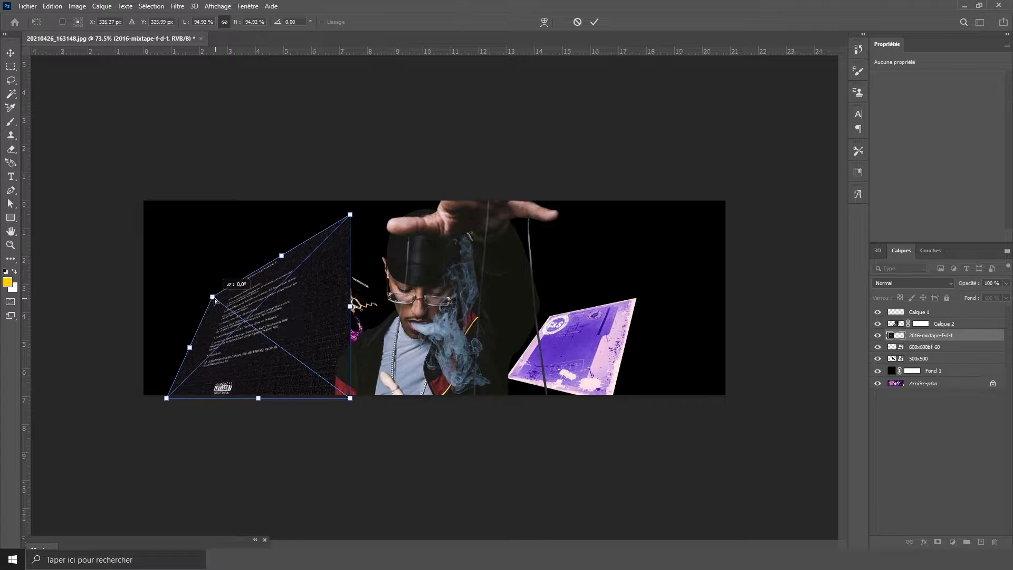
pyautogui.moveTo(222, 304)
pyautogui.mouseDown()
pyautogui.moveTo(243, 289)
pyautogui.moveTo(228, 318)
pyautogui.moveTo(136, 165)
pyautogui.mouseUp()
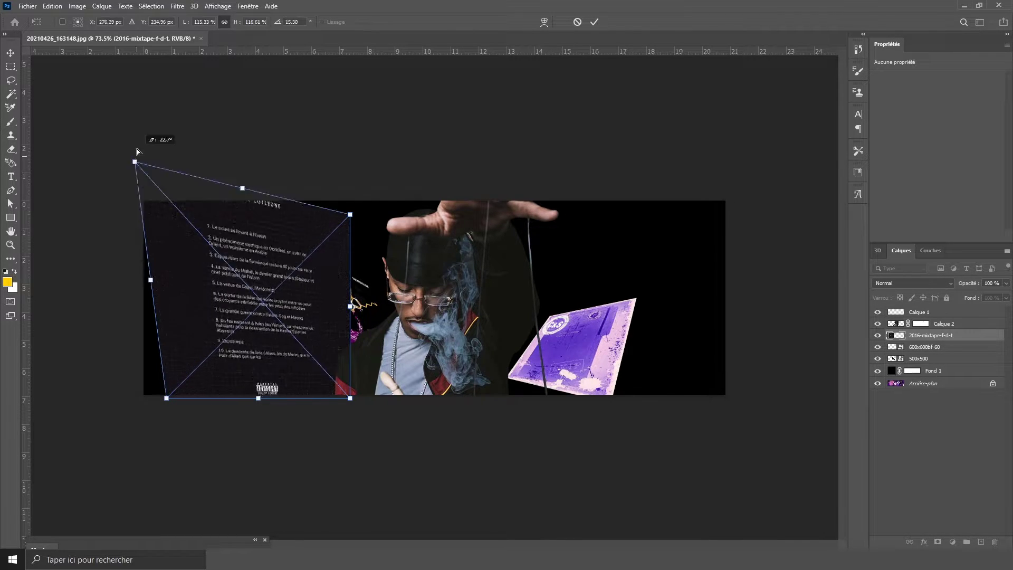
pyautogui.press('Escape')
# Enlarge and rotate the mixtape cover at upper right, then place the Project Blue Beam folder image.
pyautogui.hotkey('ctrl', 't')
pyautogui.moveTo(283, 308); pyautogui.dragTo(304, 317)
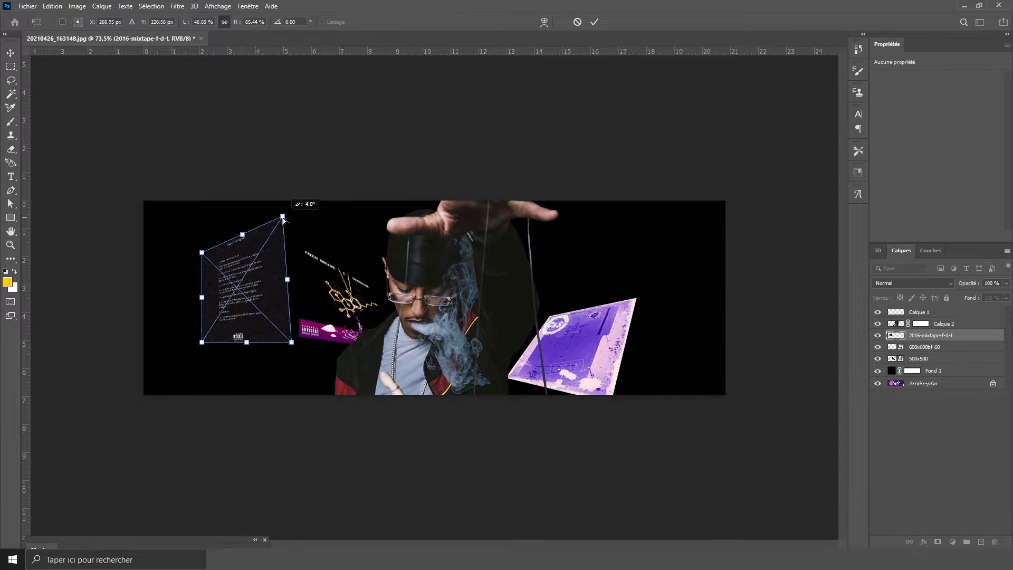
pyautogui.moveTo(243, 295); pyautogui.dragTo(681, 269)
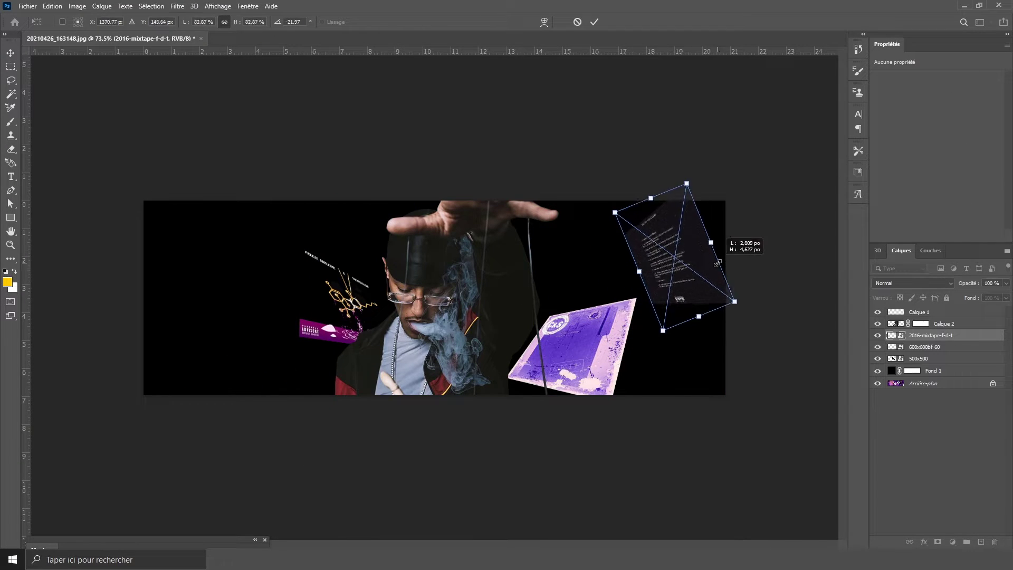
pyautogui.press('Return')
pyautogui.doubleClick(367, 95)
pyautogui.moveTo(504, 288)
pyautogui.mouseDown()
pyautogui.moveTo(346, 286)
pyautogui.moveTo(333, 325)
pyautogui.moveTo(341, 311)
pyautogui.mouseUp()
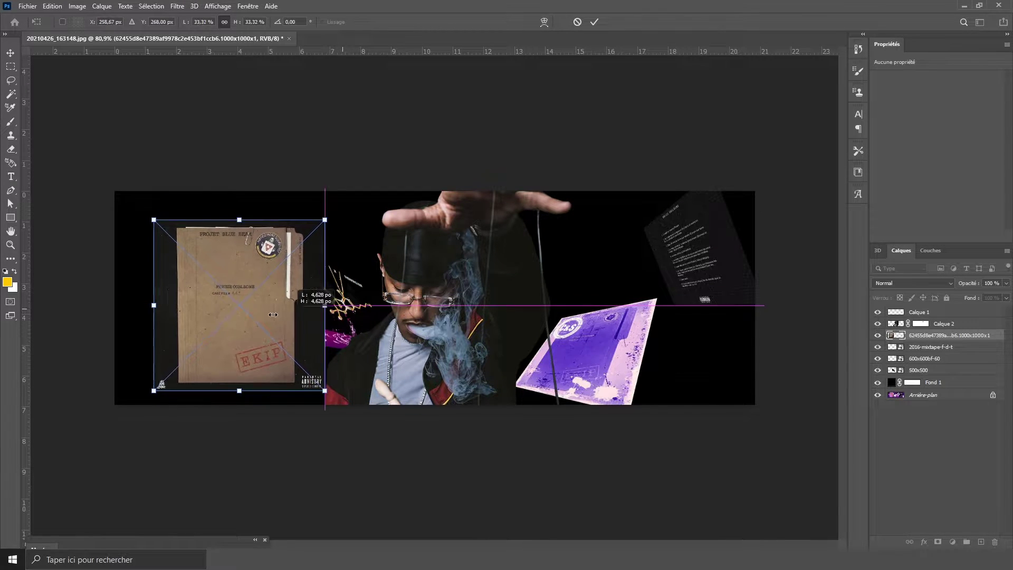
# Scale, distort and rotate the Project Blue Beam folder to about -12° at top left.
pyautogui.moveTo(341, 311); pyautogui.dragTo(296, 303)
pyautogui.moveTo(253, 340)
pyautogui.mouseDown()
pyautogui.moveTo(267, 347)
pyautogui.moveTo(304, 331)
pyautogui.mouseUp()
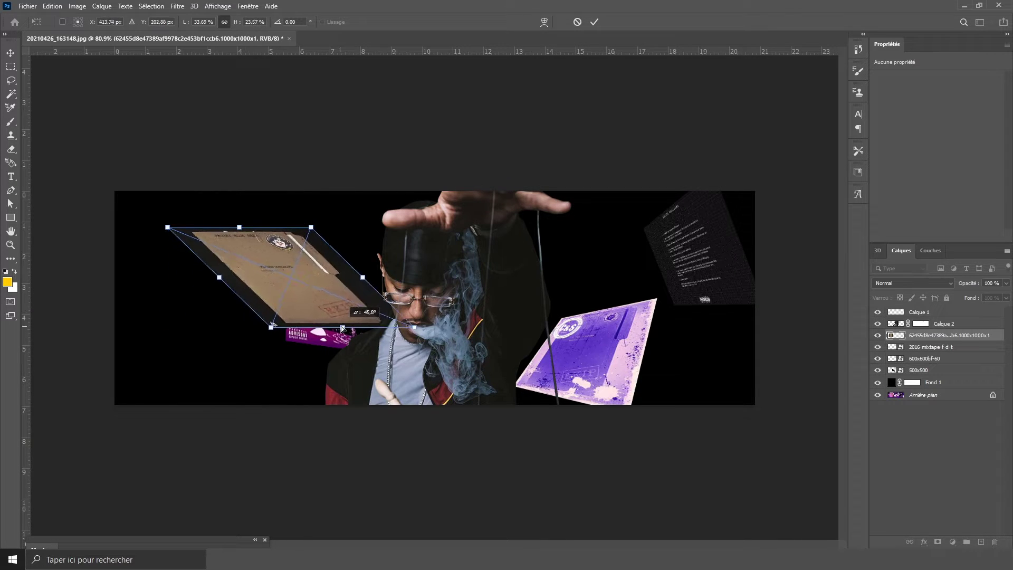
pyautogui.moveTo(304, 331); pyautogui.dragTo(239, 371)
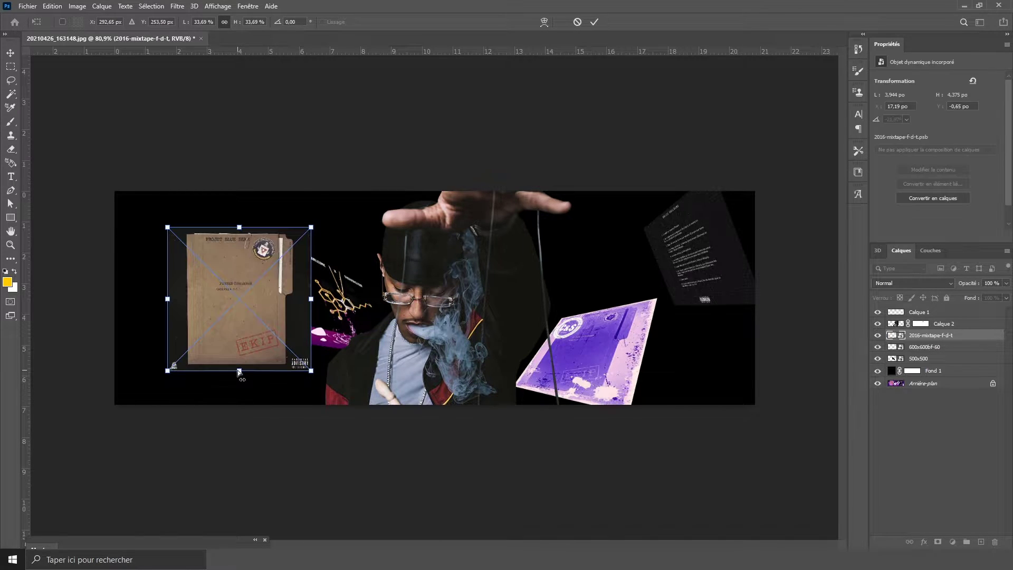
pyautogui.moveTo(311, 228); pyautogui.dragTo(260, 288)
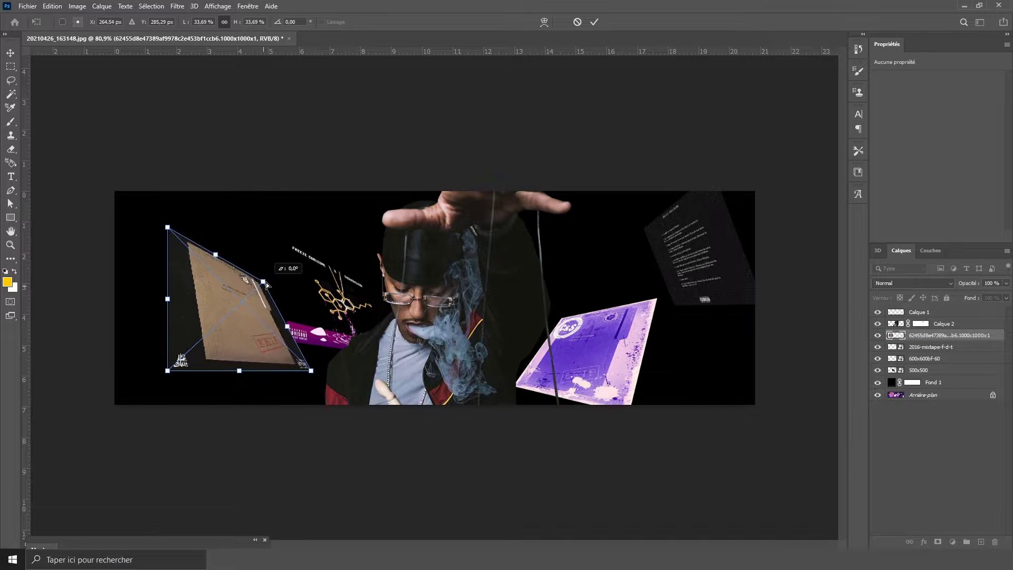
pyautogui.moveTo(260, 288); pyautogui.dragTo(311, 227)
pyautogui.moveTo(311, 371); pyautogui.dragTo(262, 346)
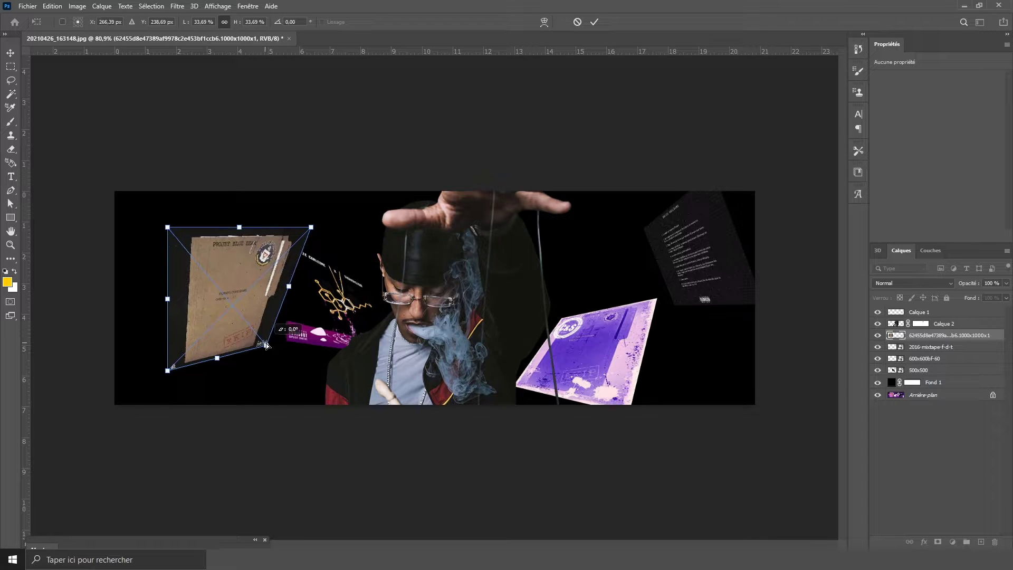
pyautogui.press('Escape')
pyautogui.hotkey('ctrl', 't')
pyautogui.moveTo(256, 280); pyautogui.dragTo(249, 235)
# Confirm the folder rotation and place the black-and-white photo, shrinking and skewing it.
pyautogui.press('Return')
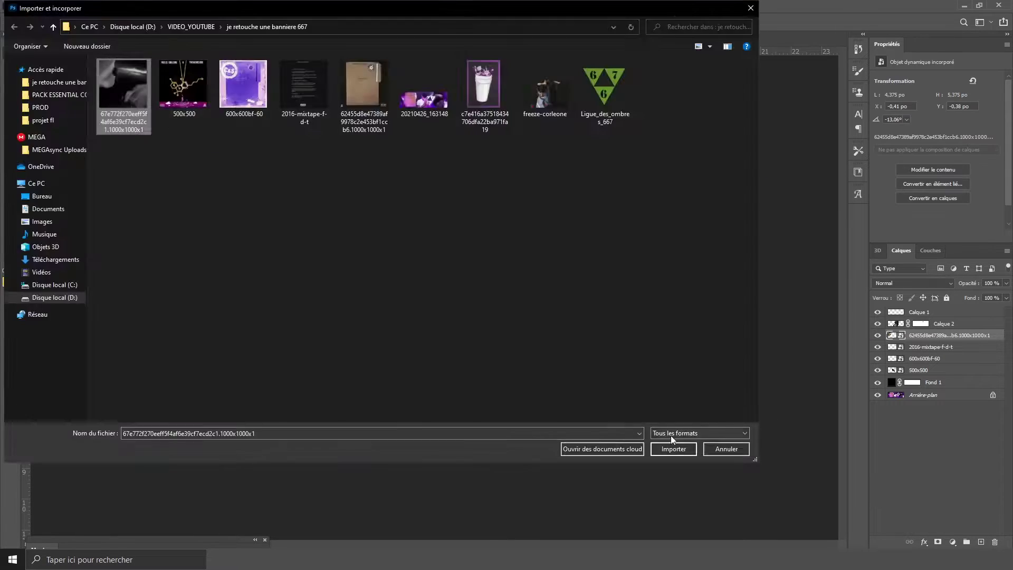
pyautogui.click(672, 512)
pyautogui.moveTo(373, 430)
pyautogui.mouseDown()
pyautogui.moveTo(257, 360)
pyautogui.moveTo(171, 403)
pyautogui.moveTo(259, 343)
pyautogui.mouseUp()
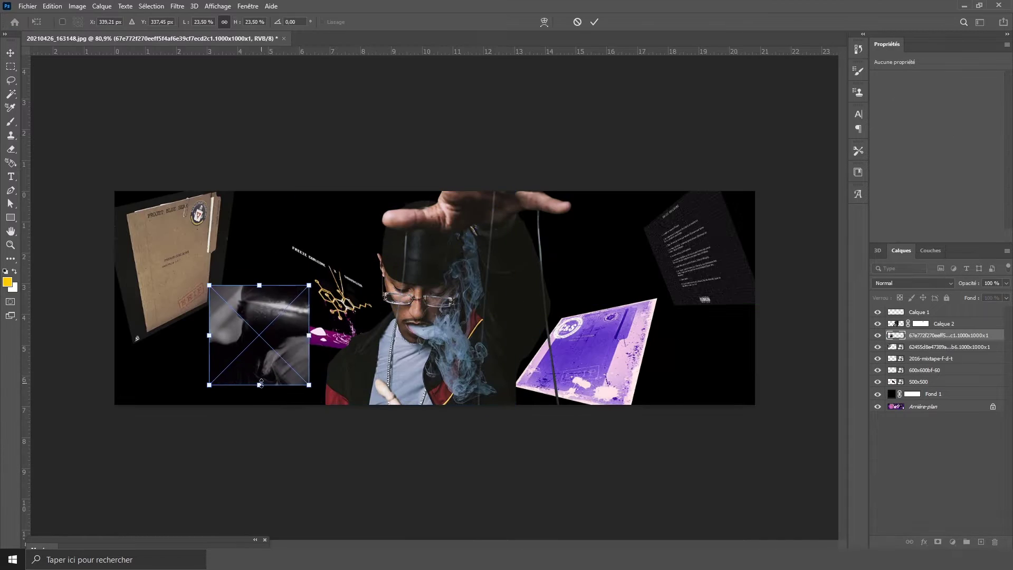
pyautogui.moveTo(259, 343); pyautogui.dragTo(235, 319)
pyautogui.press('Return')
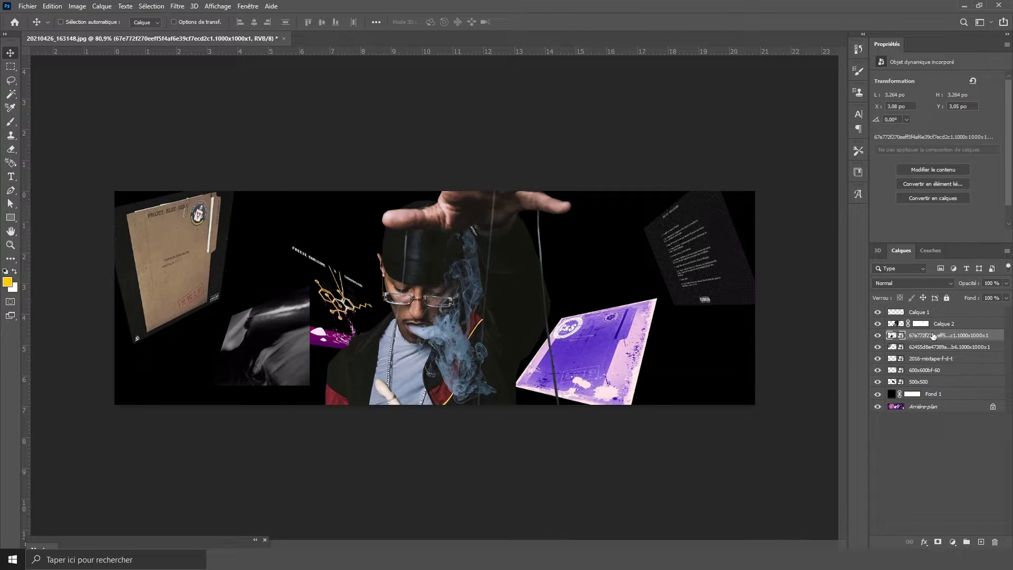
# Reset the photo's transform, resize it to about 2.222 po square and nudge it under the folder.
pyautogui.rightClick(934, 336)
pyautogui.click(844, 192)
pyautogui.hotkey('ctrl', 't')
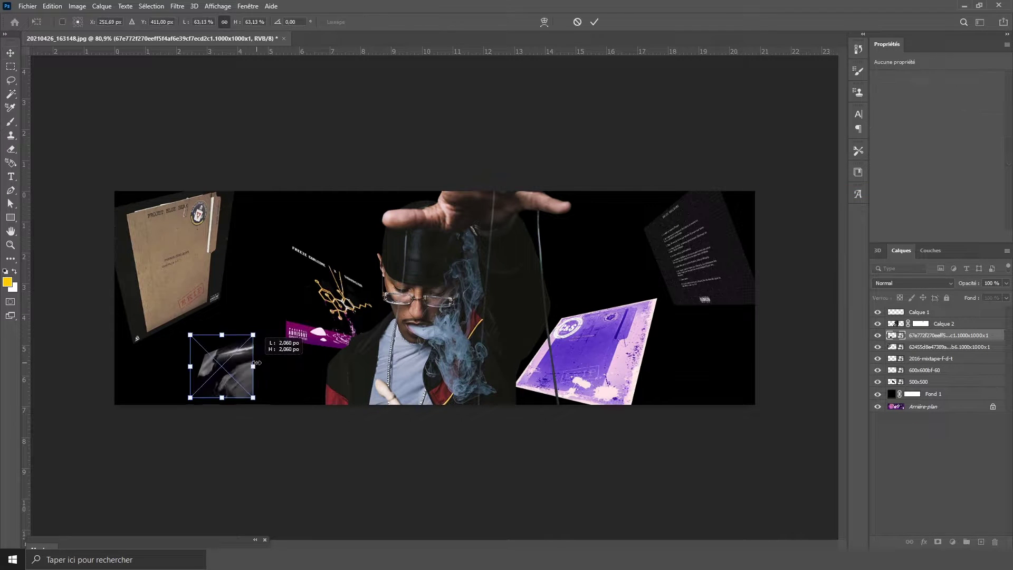
pyautogui.moveTo(256, 363); pyautogui.dragTo(244, 376)
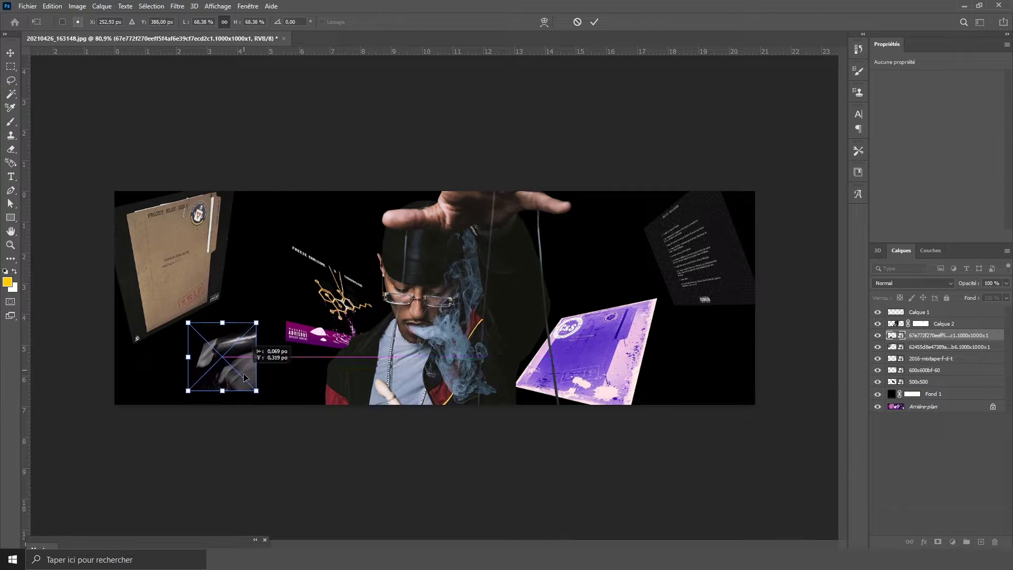
pyautogui.press('Return')
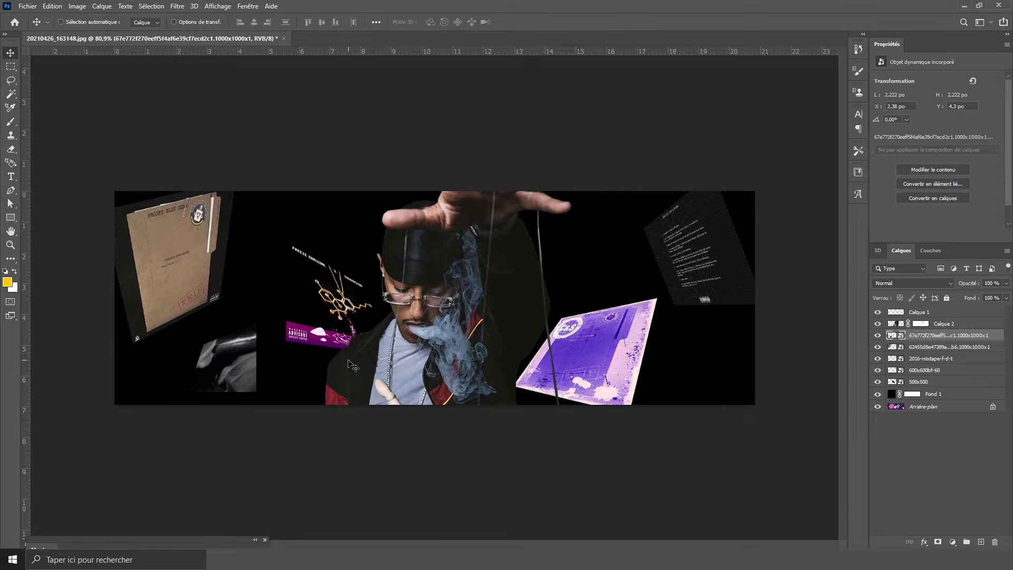
pyautogui.press('Left')
pyautogui.press('Left')
pyautogui.press('Left')
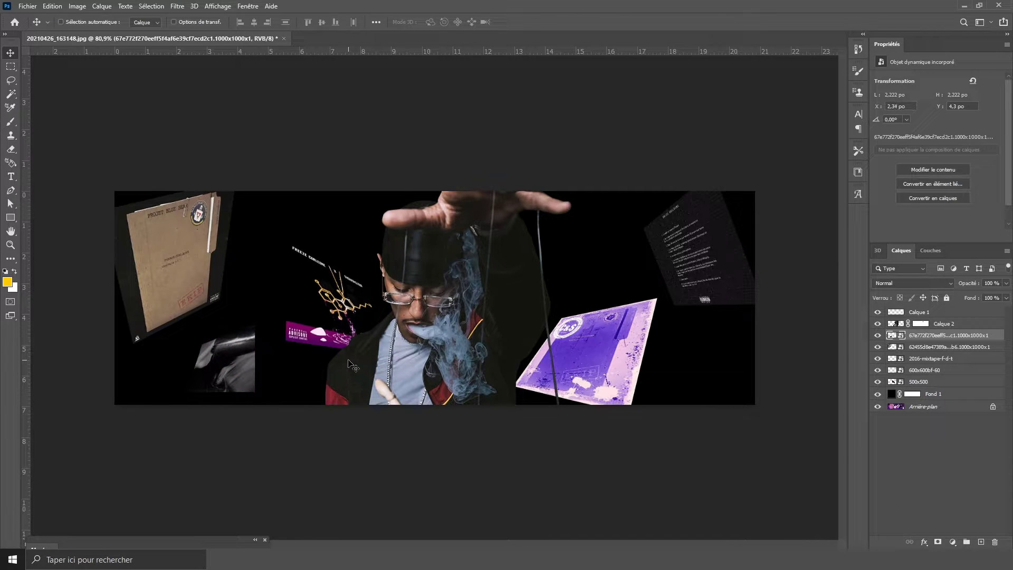
pyautogui.press('Up')
pyautogui.press('Up')
pyautogui.press('Up')
# Add the smoky 'Noir et blanc 1' texture above Fond 1, faded to about 35% opacity.
pyautogui.press('Left')
pyautogui.press('Left')
pyautogui.press('Left')
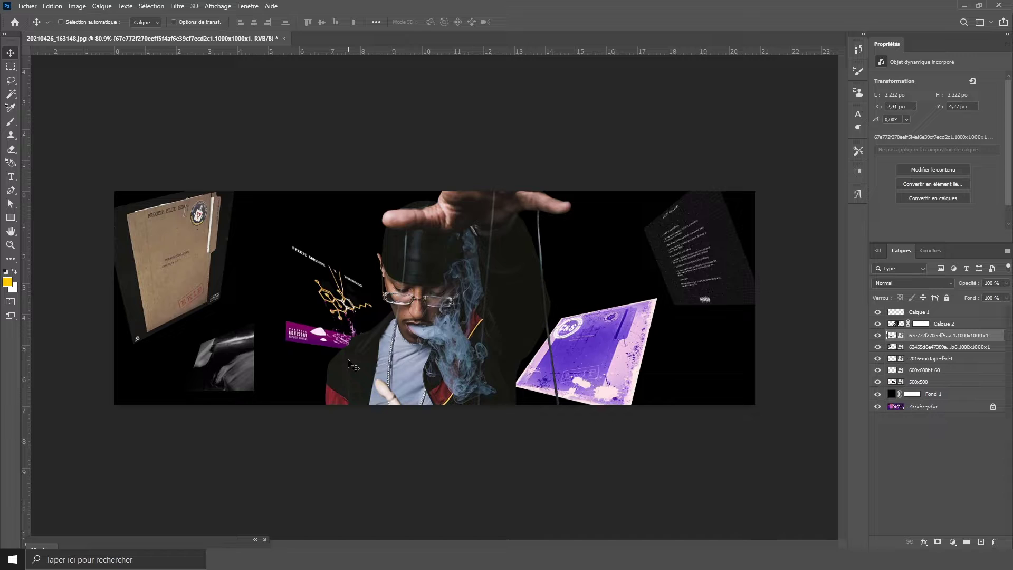
pyautogui.press('Left')
pyautogui.press('Left')
pyautogui.press('Left')
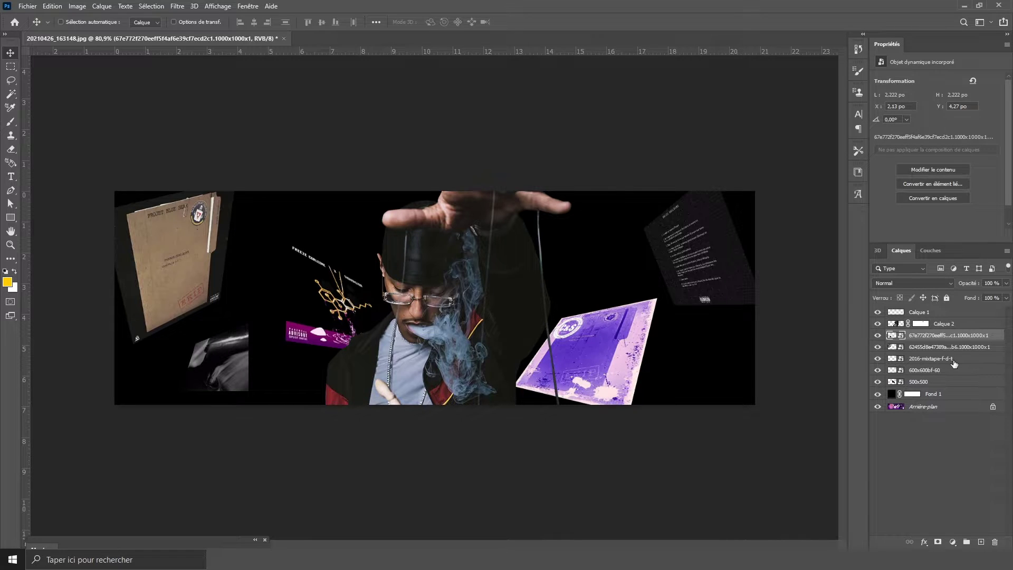
pyautogui.click(919, 397)
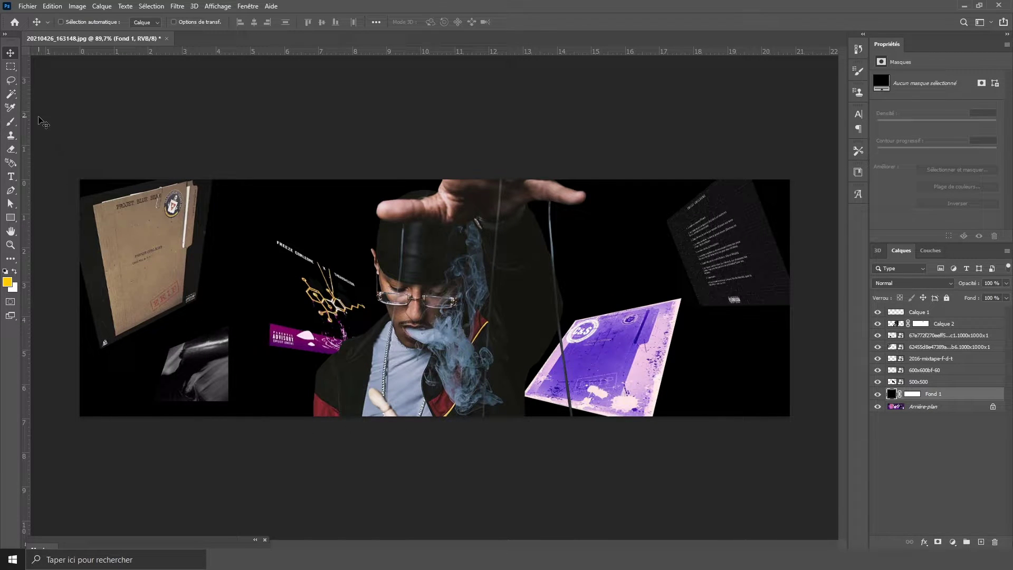
pyautogui.moveTo(724, 296); pyautogui.dragTo(800, 297)
pyautogui.press('Return')
pyautogui.click(1007, 283)
pyautogui.moveTo(1005, 294)
pyautogui.mouseDown()
pyautogui.moveTo(967, 297)
pyautogui.moveTo(979, 297)
pyautogui.mouseUp()
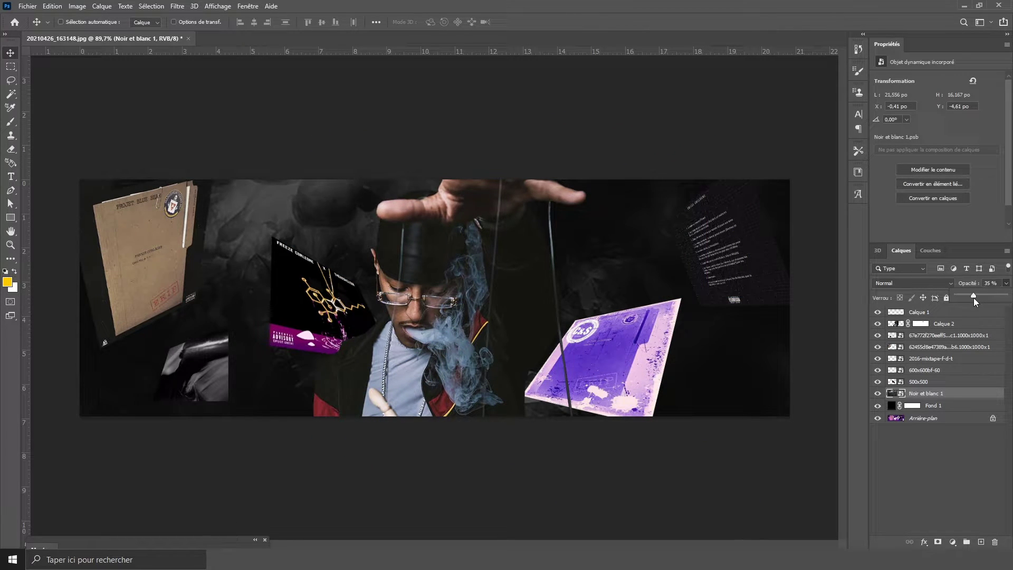
# Toggle the 500x500 cover's visibility to compare, then select the 600x600bf-60 card layer.
pyautogui.click(953, 382)
pyautogui.click(878, 381)
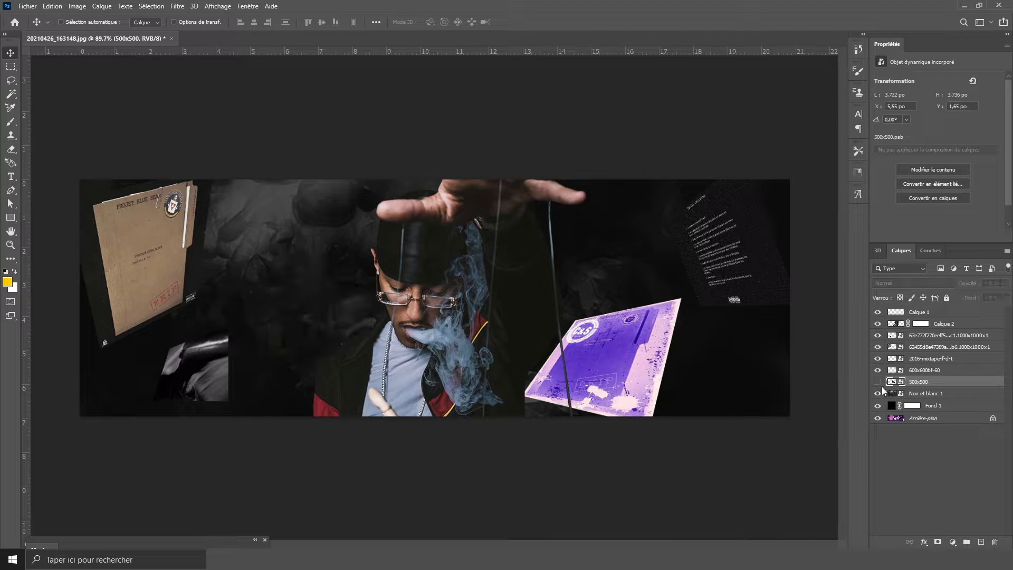
pyautogui.click(878, 381)
pyautogui.click(924, 370)
# Apply a Flou directionnel motion blur to the purple card and the next cover layer.
pyautogui.click(177, 6)
pyautogui.moveTo(184, 171)
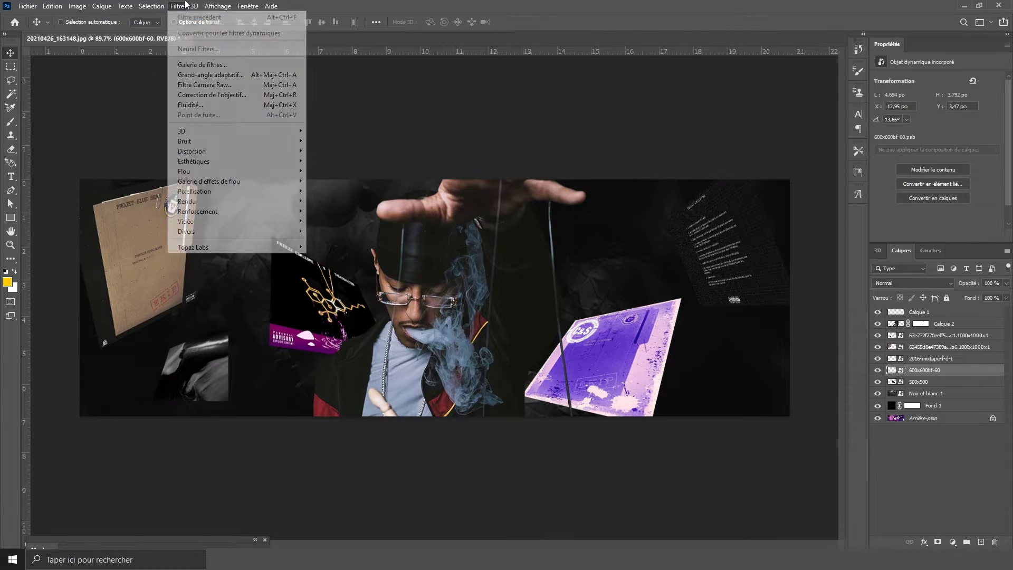
pyautogui.click(327, 212)
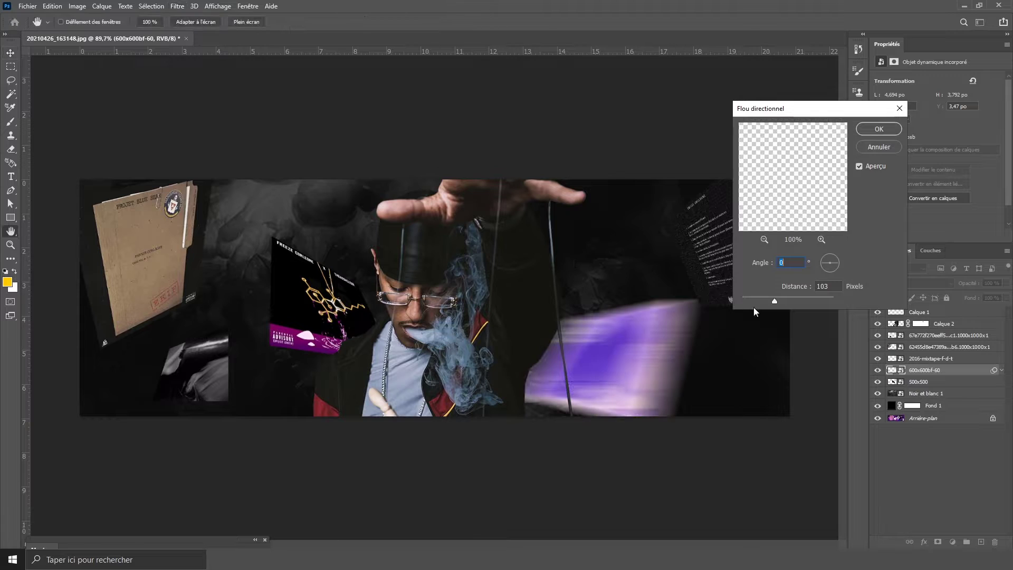
pyautogui.moveTo(774, 299); pyautogui.dragTo(749, 298)
pyautogui.press('Return')
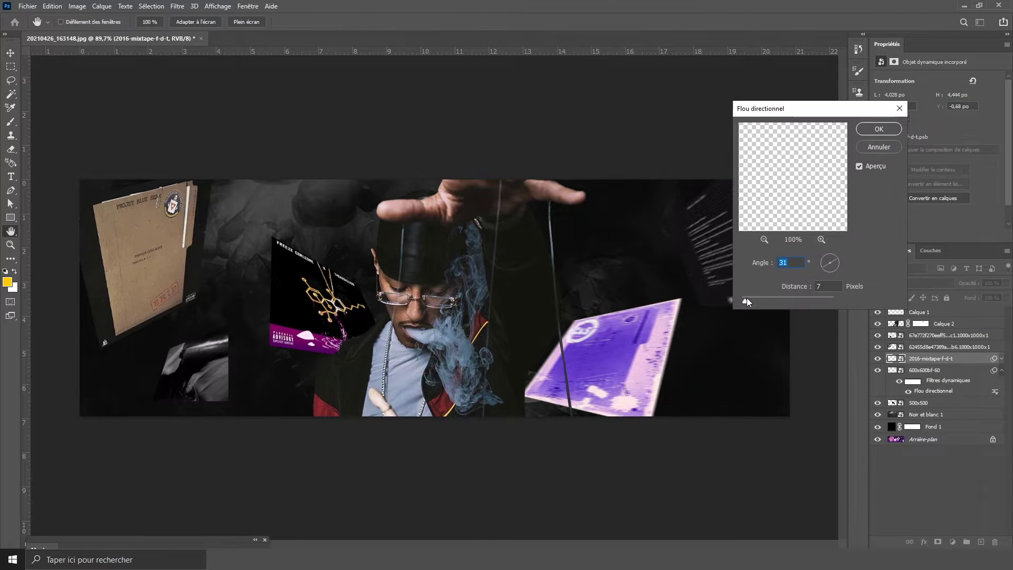
pyautogui.click(178, 6)
pyautogui.click(343, 211)
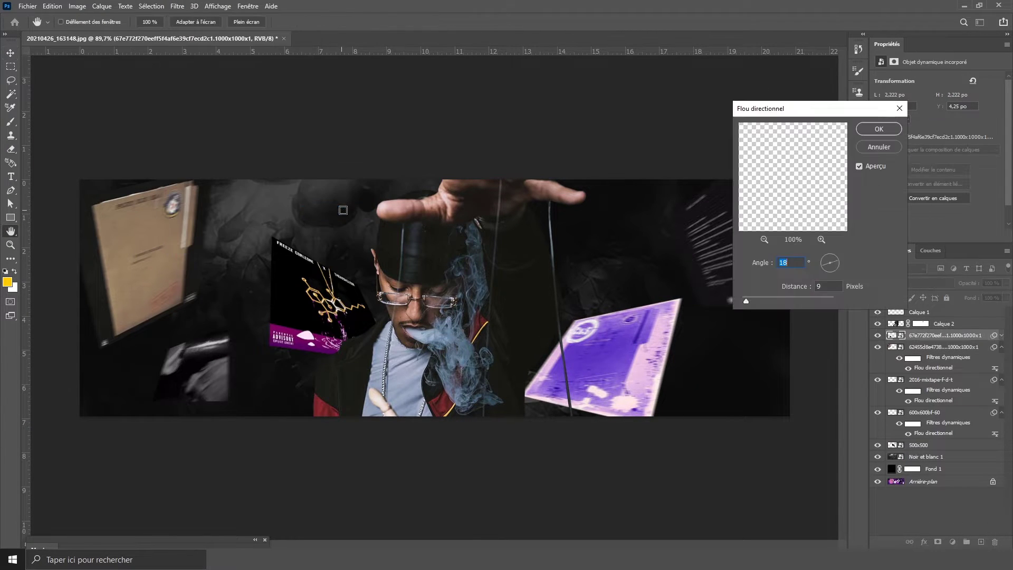
pyautogui.press('Return')
# Motion-blur the 500x500 black cover, then toggle the purple card to compare.
pyautogui.click(919, 466)
pyautogui.hotkey('ctrl', 'alt', 'f')
pyautogui.click(867, 126)
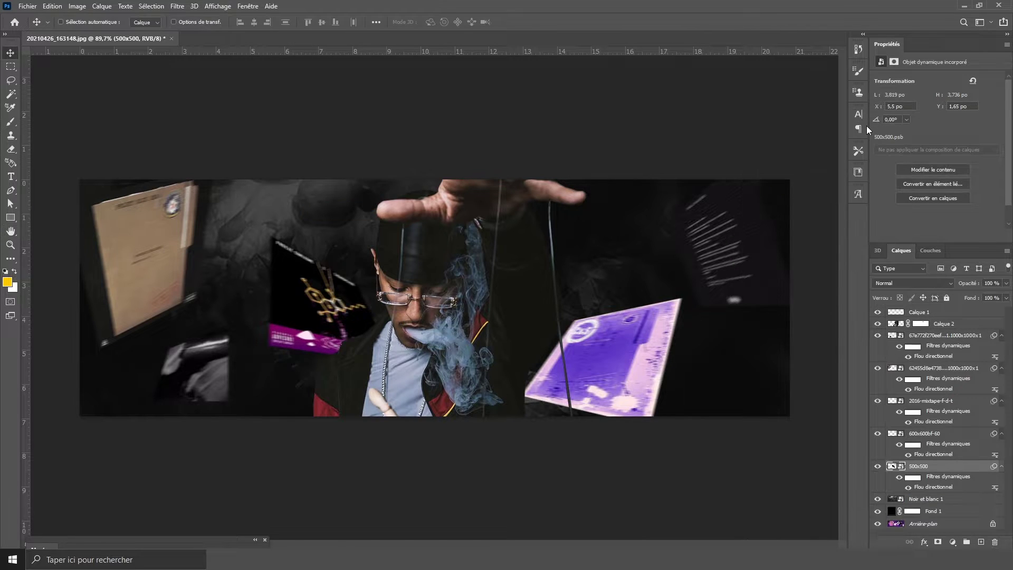
pyautogui.click(878, 434)
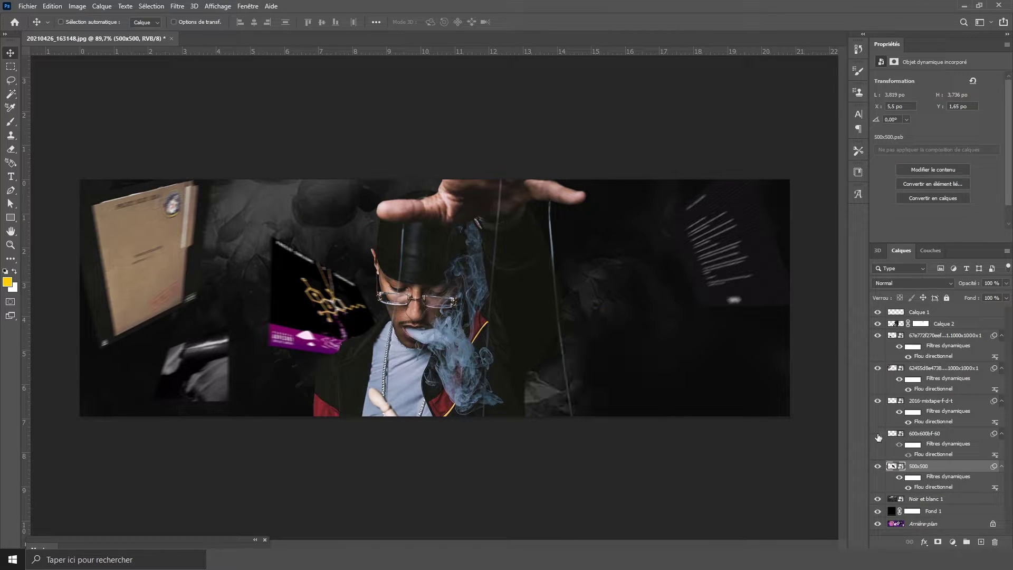
pyautogui.click(930, 433)
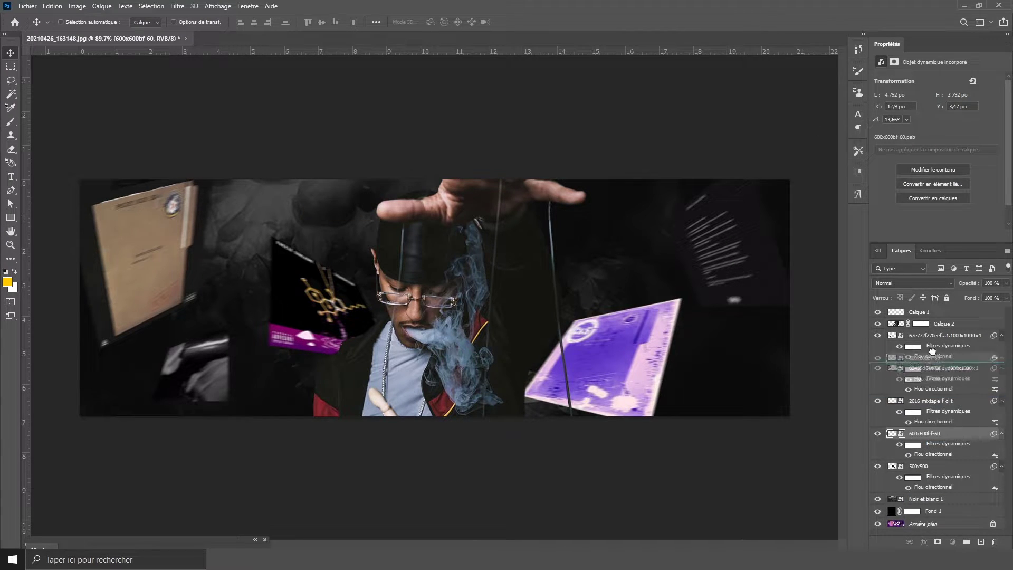
# Raise the 600x600bf-60 card near the top of the layer stack, then resize and shift it right.
pyautogui.moveTo(931, 433); pyautogui.dragTo(929, 319)
pyautogui.hotkey('ctrl', 't')
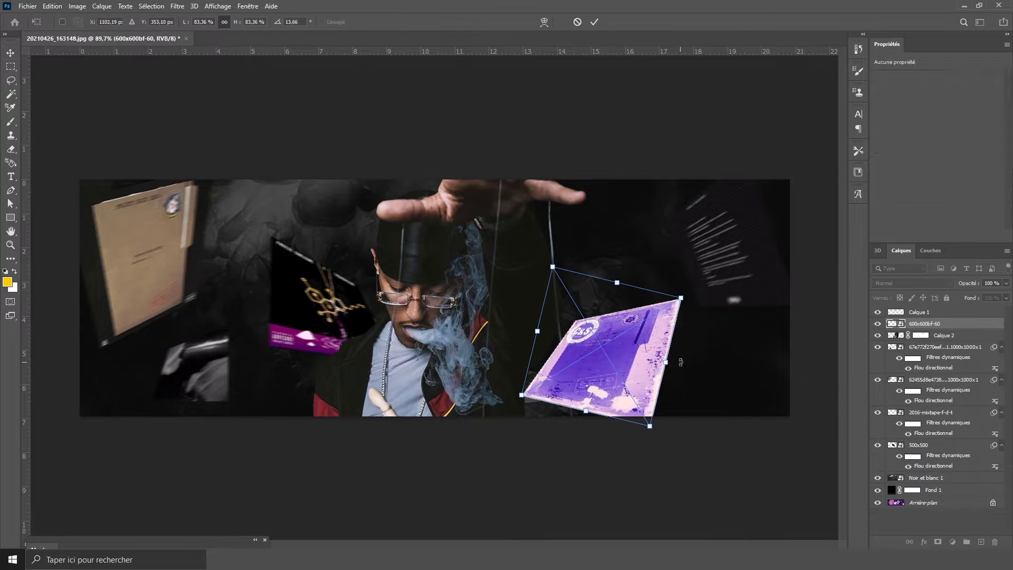
pyautogui.moveTo(677, 365); pyautogui.dragTo(623, 378)
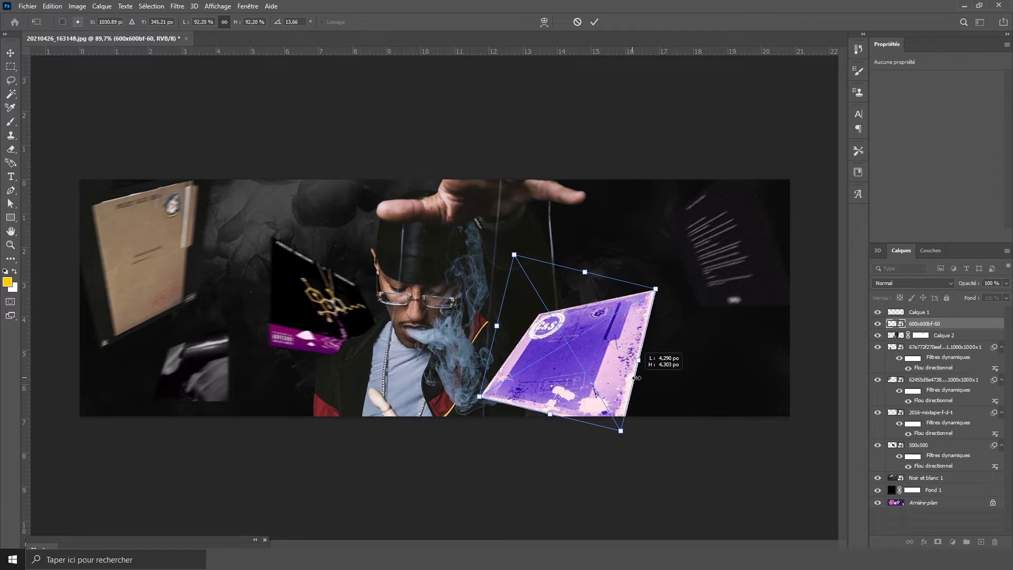
pyautogui.moveTo(623, 378); pyautogui.dragTo(652, 378)
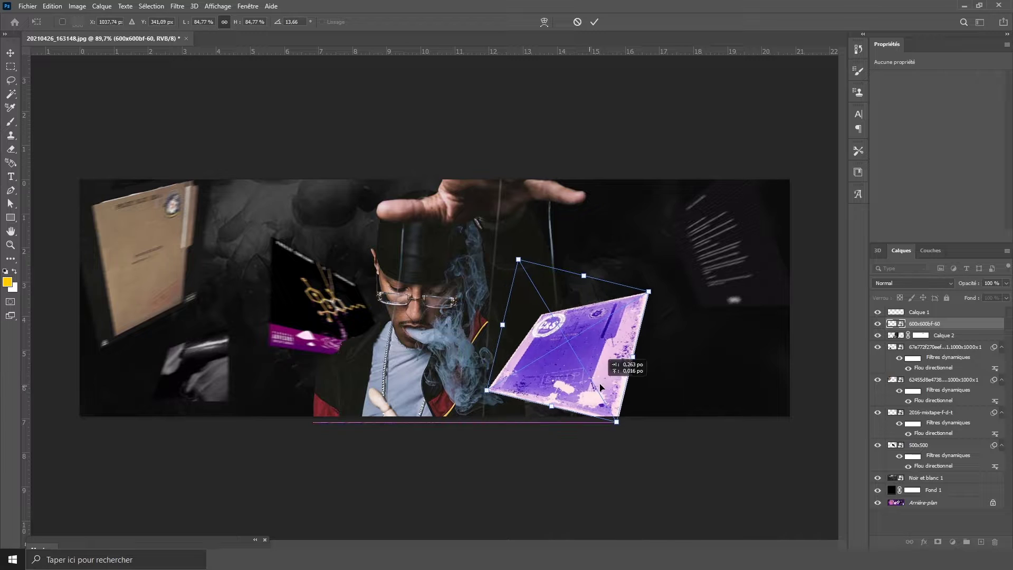
pyautogui.press('Return')
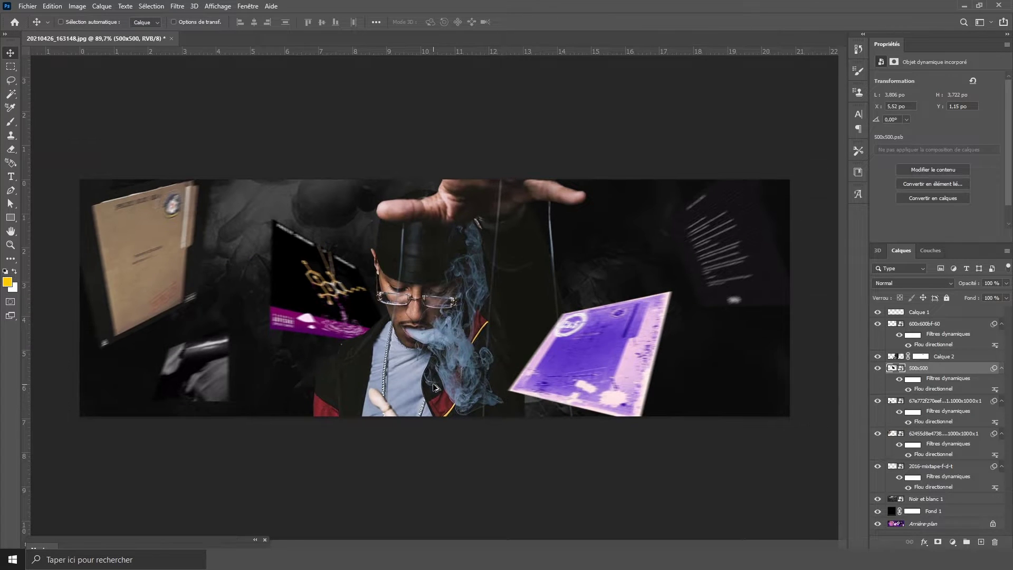
pyautogui.press('ctrl')
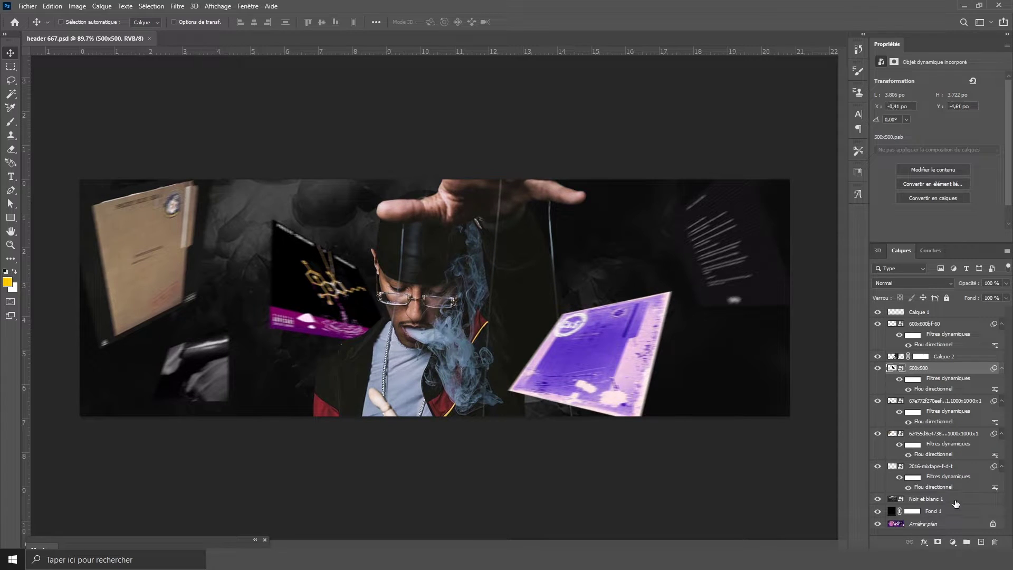
# Add a new layer above the smoke texture and pick magenta as the brush colour.
pyautogui.click(956, 504)
pyautogui.click(982, 542)
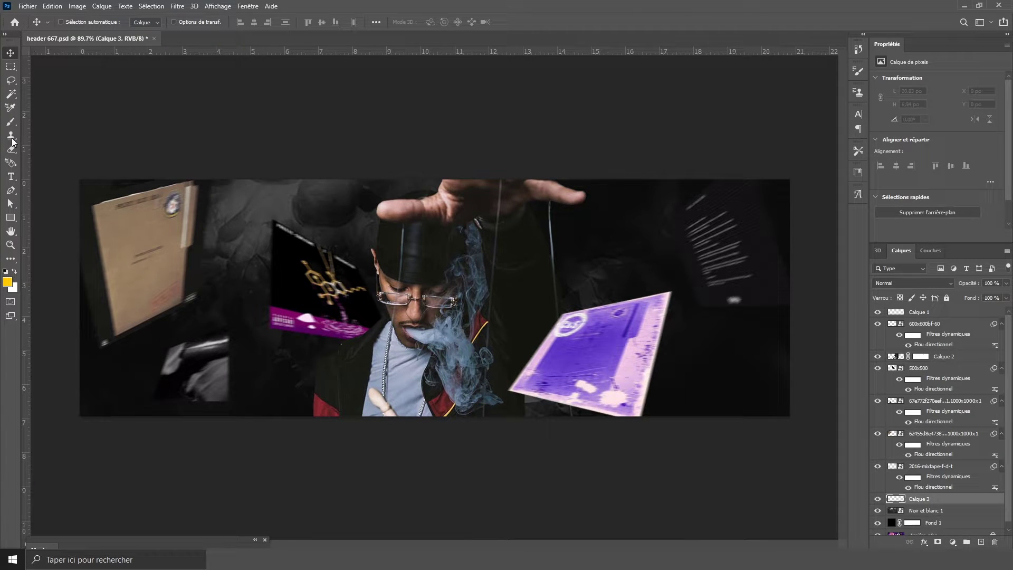
pyautogui.press('b')
pyautogui.click(7, 282)
pyautogui.click(287, 320)
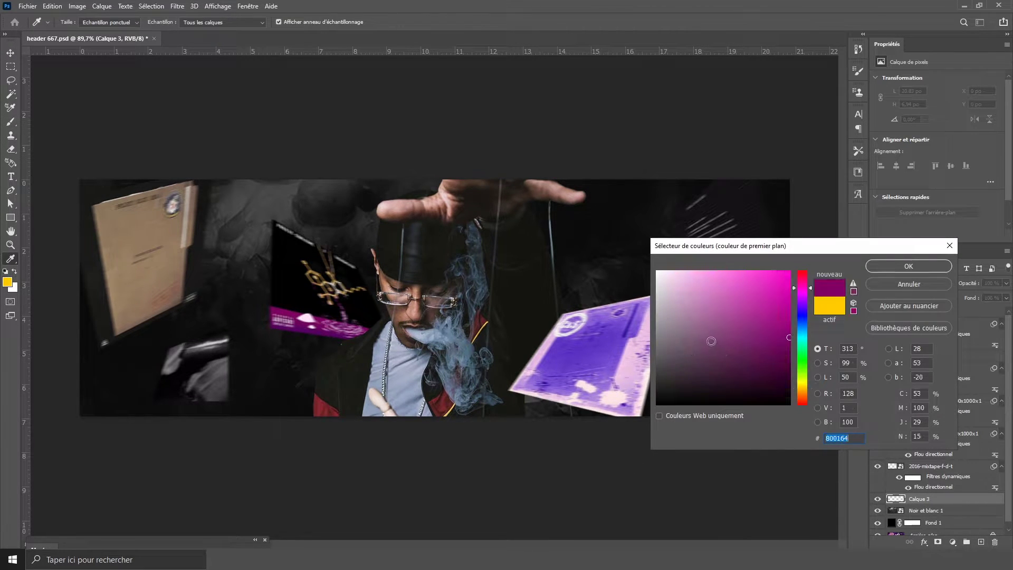
pyautogui.click(882, 270)
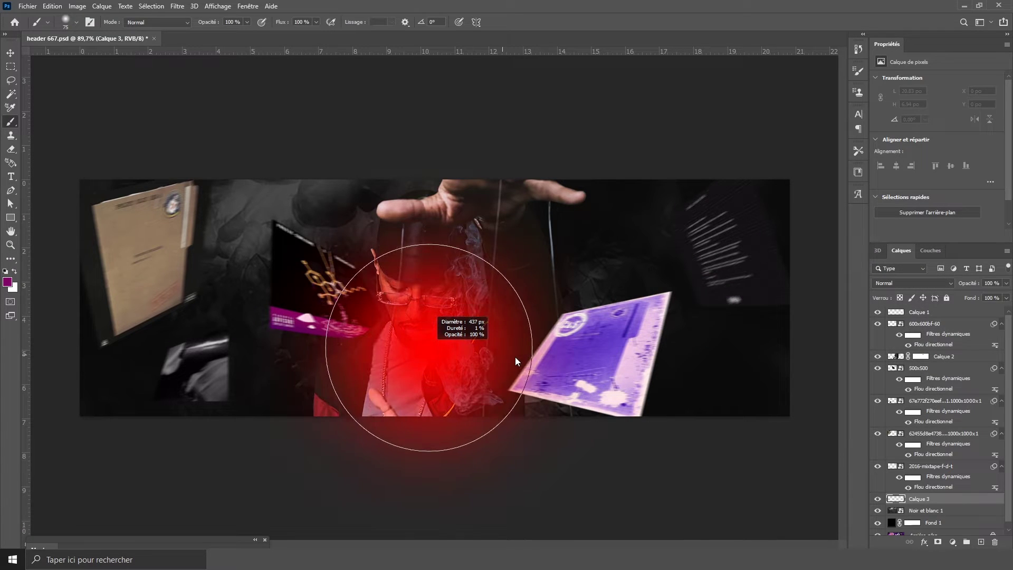
# Paint a soft 376 px magenta glow, blended as Densité linéaire - (Ajout) at 27% opacity.
pyautogui.press('[')
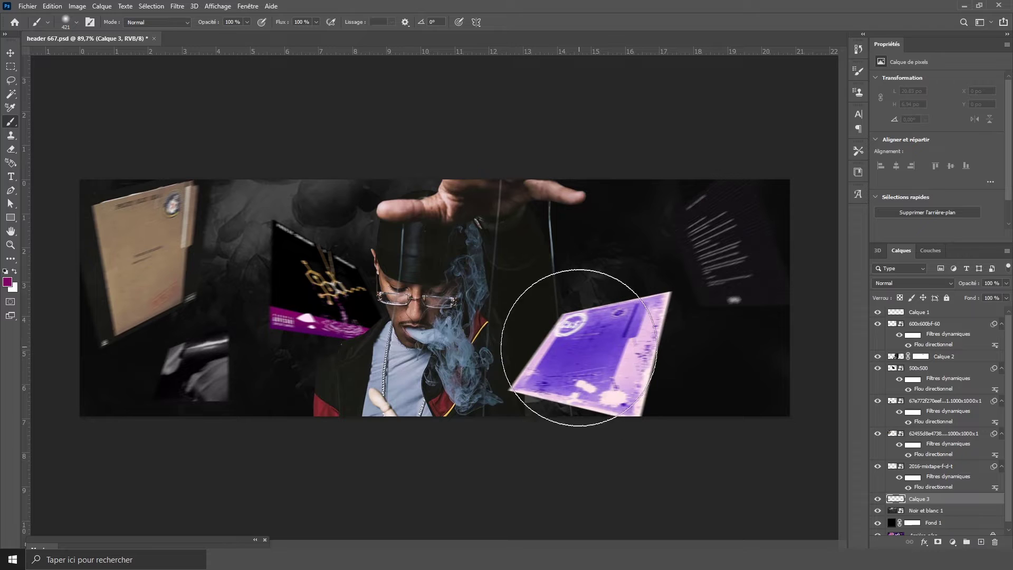
pyautogui.moveTo(338, 319); pyautogui.dragTo(331, 318)
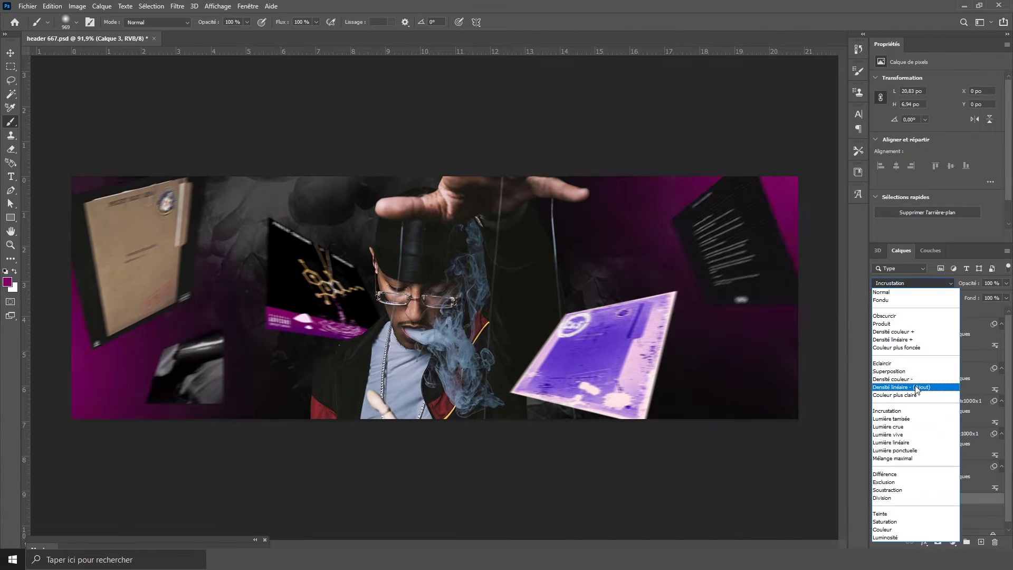
pyautogui.click(921, 387)
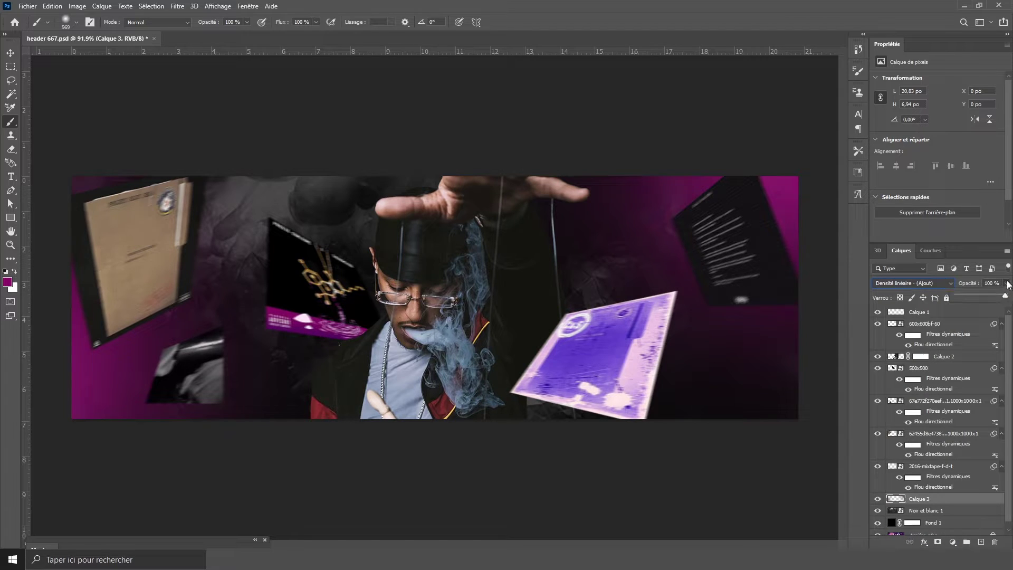
pyautogui.moveTo(977, 296); pyautogui.dragTo(970, 297)
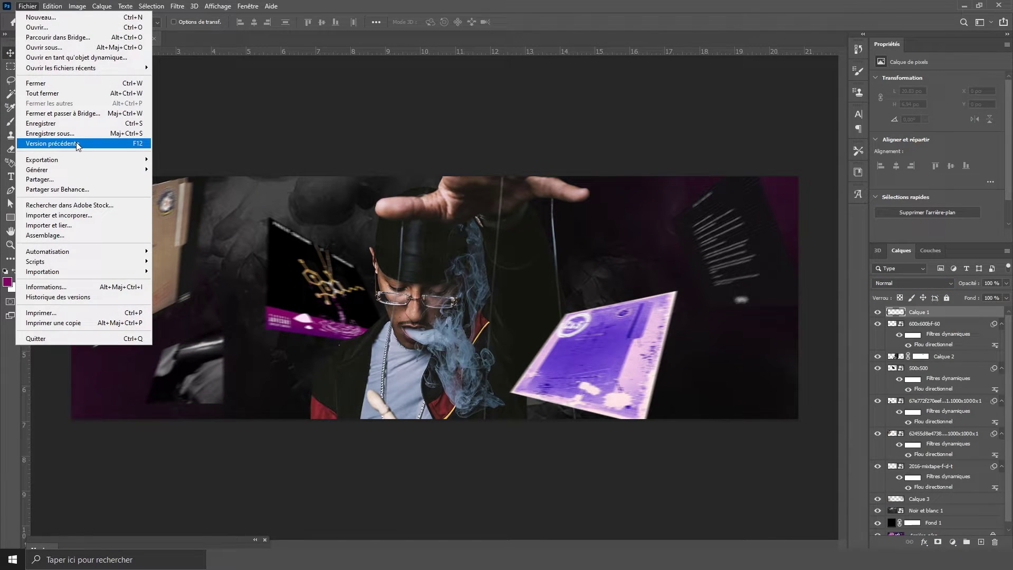
# Stretch the Dust (4) texture across the whole banner in Superposition at 59%, then begin scaling Textures (26).
pyautogui.click(105, 214)
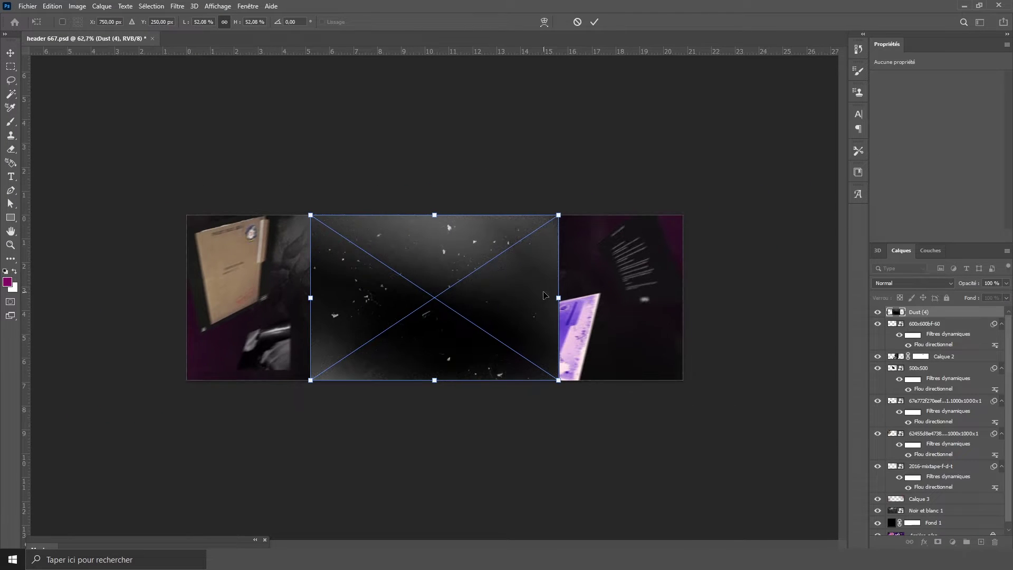
pyautogui.moveTo(558, 295); pyautogui.dragTo(690, 297)
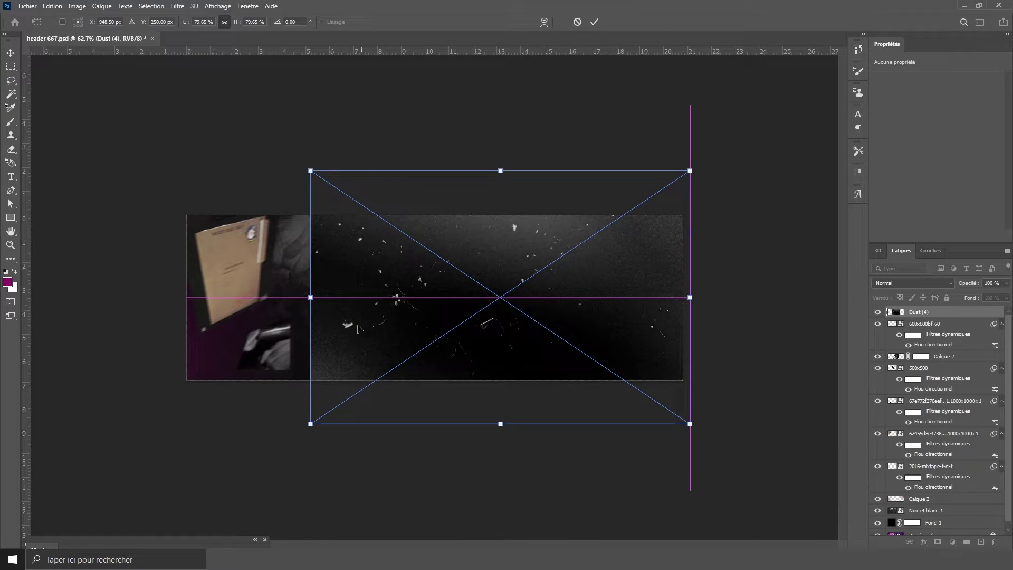
pyautogui.moveTo(315, 297); pyautogui.dragTo(185, 295)
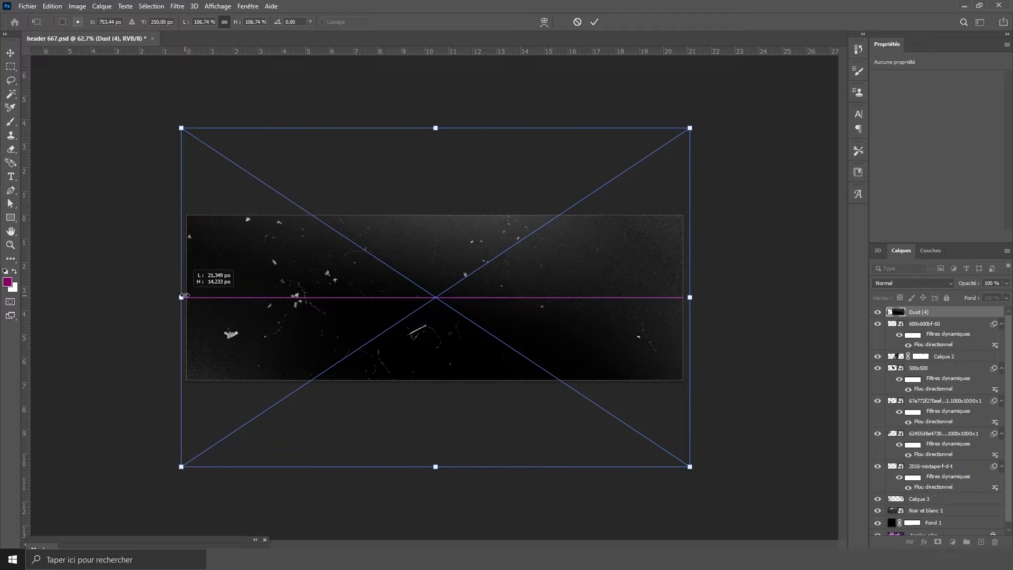
pyautogui.press('Return')
pyautogui.hotkey('ctrl', '0')
pyautogui.click(892, 283)
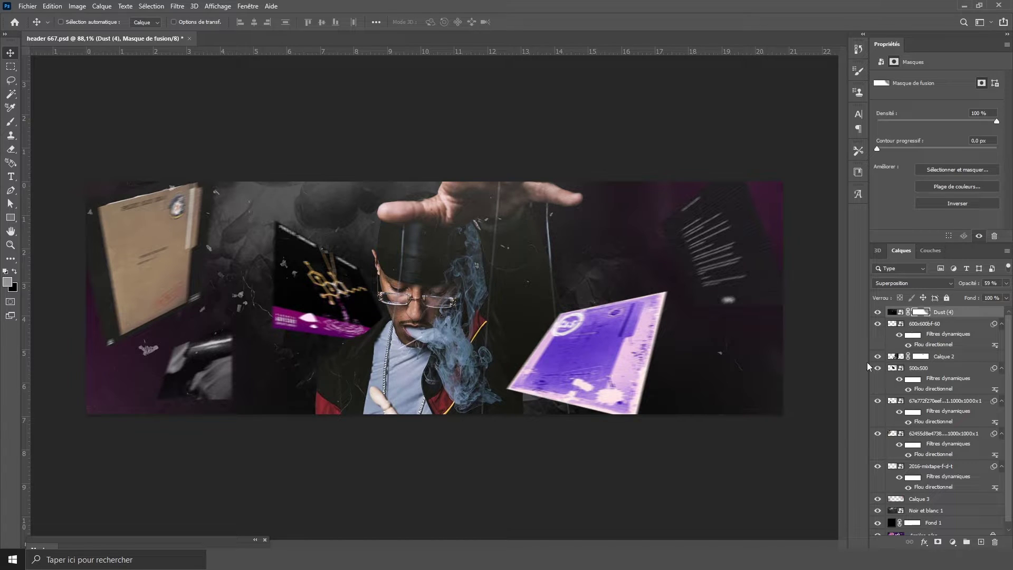
pyautogui.moveTo(595, 297); pyautogui.dragTo(821, 297)
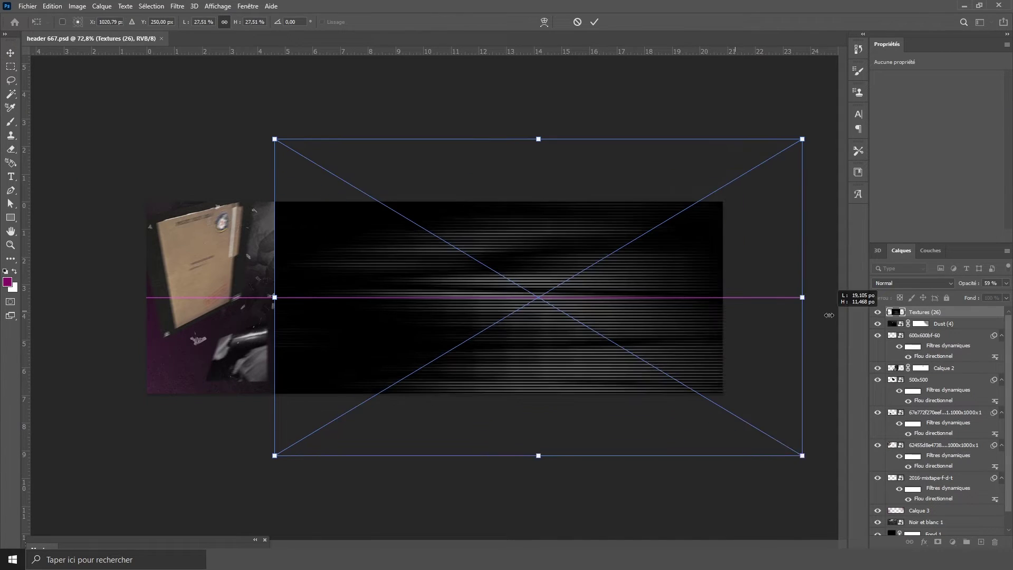
# Position the Textures (26) streaks over the banner and blend them as Densité couleur -.
pyautogui.moveTo(597, 308); pyautogui.dragTo(419, 308)
pyautogui.press('Return')
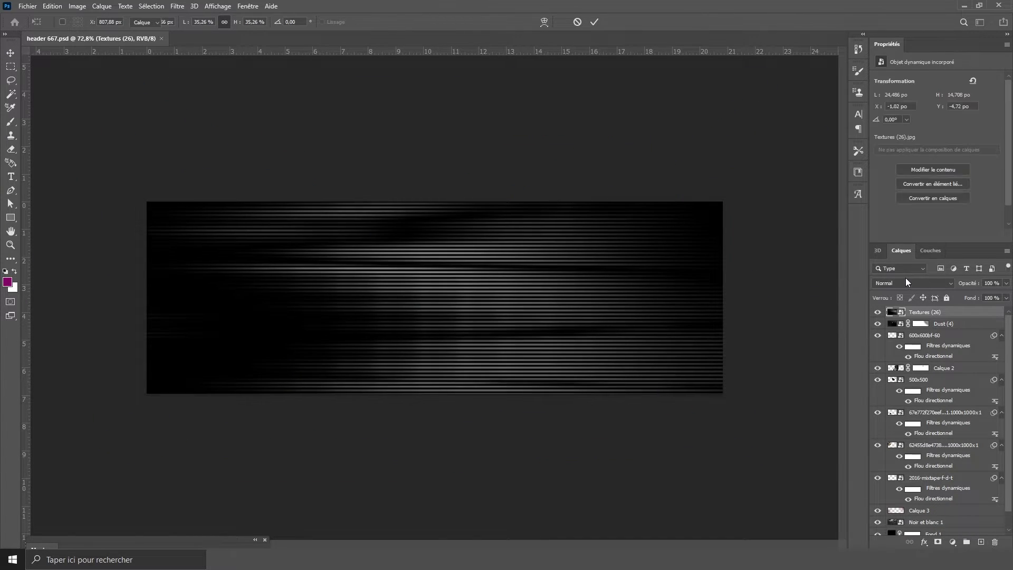
pyautogui.click(906, 283)
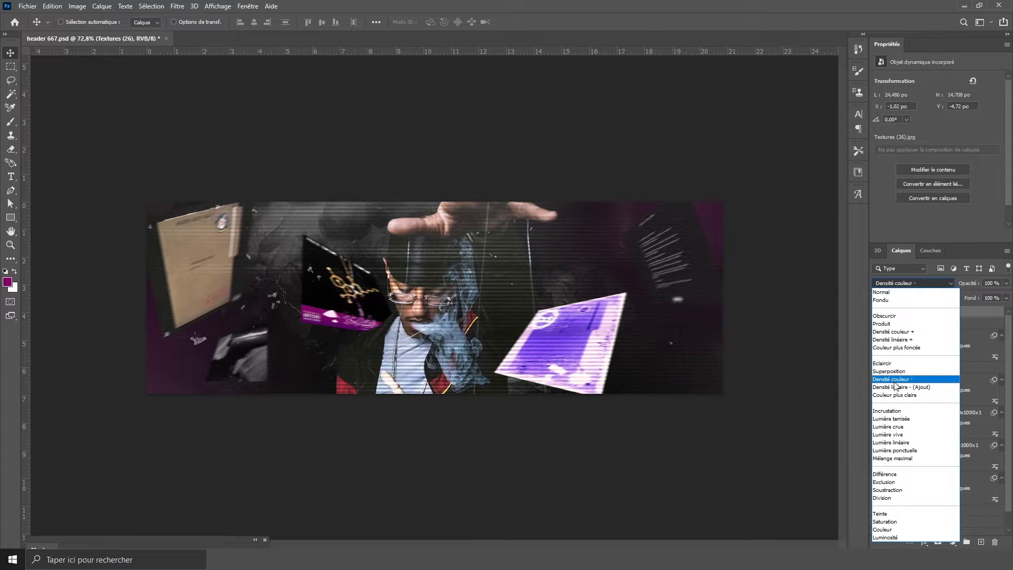
pyautogui.click(893, 380)
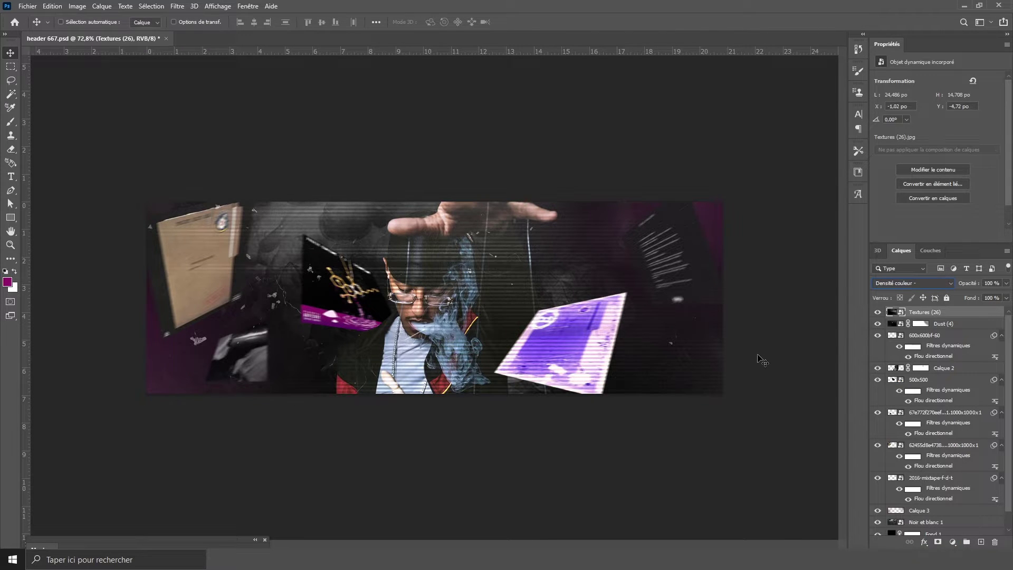
pyautogui.scroll(3, 379, 227)
pyautogui.scroll(-2, 255, 253)
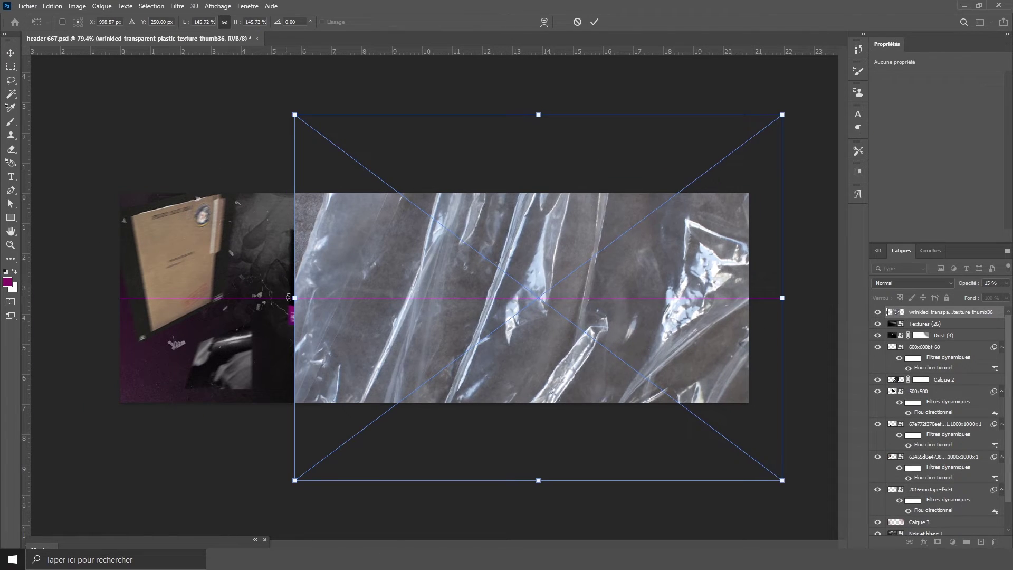
# Stretch the wrinkled plastic texture over the whole banner as Lumière tamisée at 16%.
pyautogui.moveTo(294, 298); pyautogui.dragTo(104, 318)
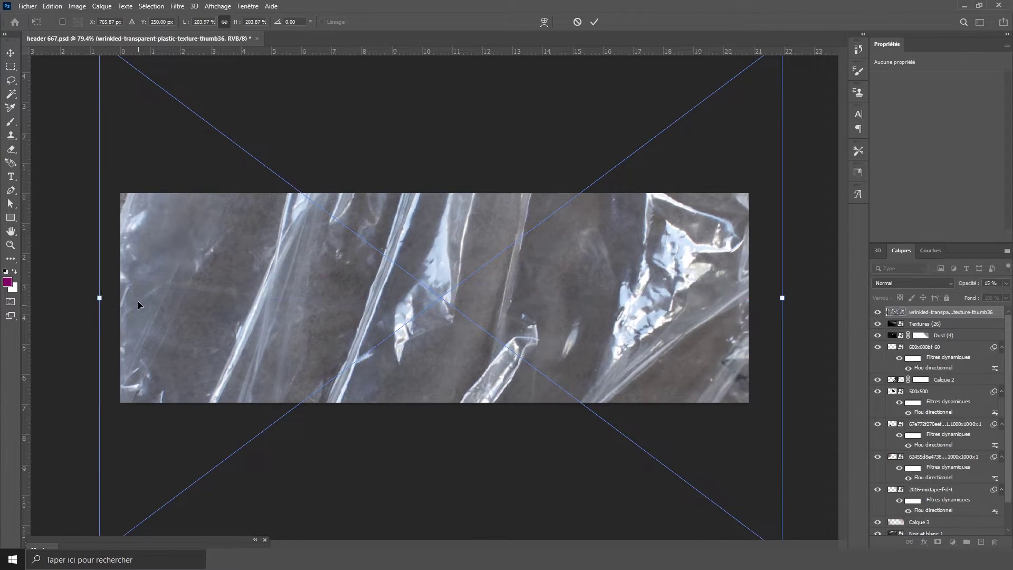
pyautogui.press('Return')
pyautogui.scroll(1, 518, 331)
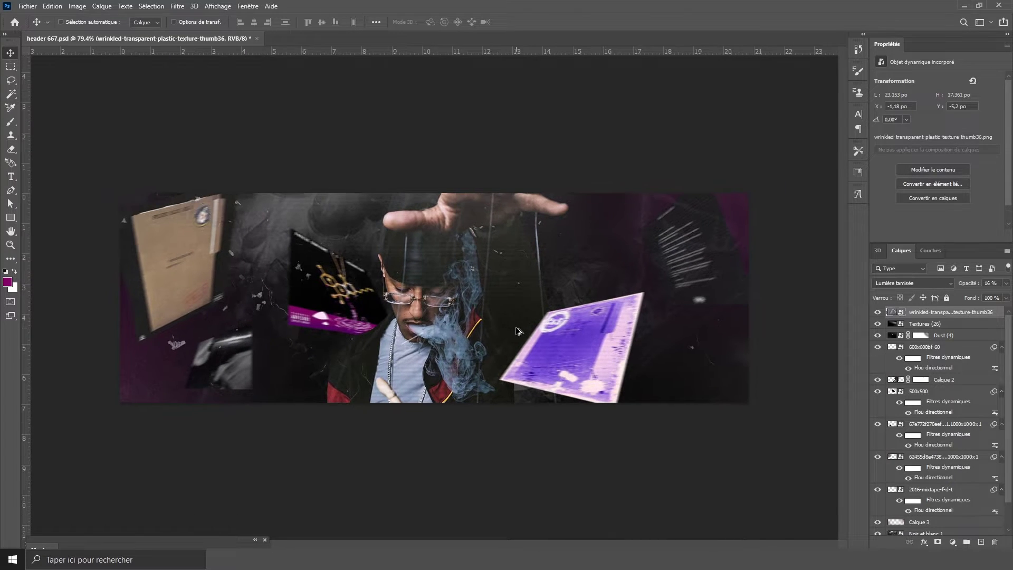
pyautogui.scroll(-1, 518, 331)
# Place the Texture (7) flare above Calque 3 and mask out its left side.
pyautogui.scroll(-1, 955, 430)
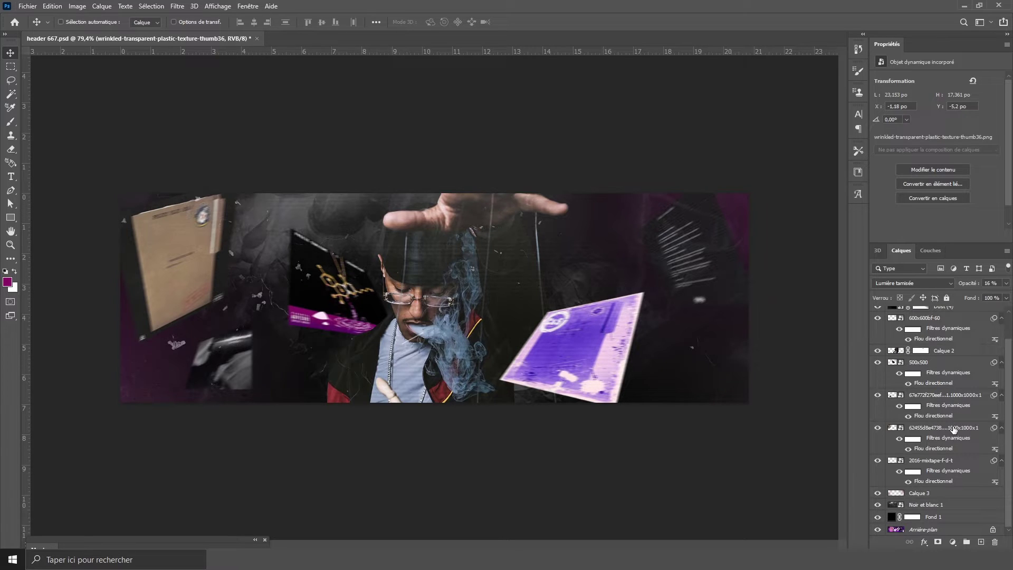
pyautogui.click(921, 505)
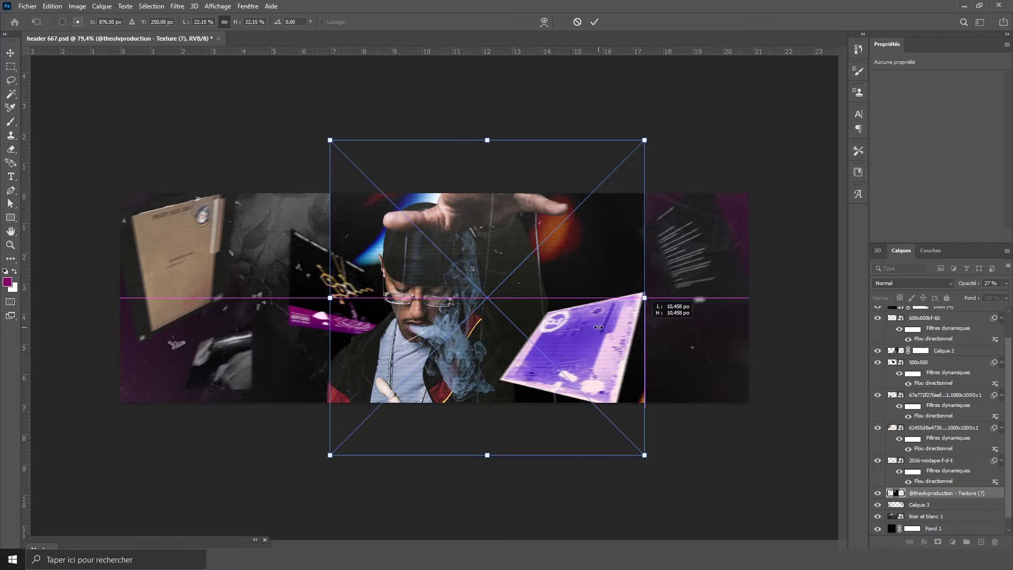
pyautogui.moveTo(594, 328)
pyautogui.mouseDown()
pyautogui.moveTo(526, 357)
pyautogui.moveTo(437, 336)
pyautogui.mouseUp()
pyautogui.press('Return')
pyautogui.press('b')
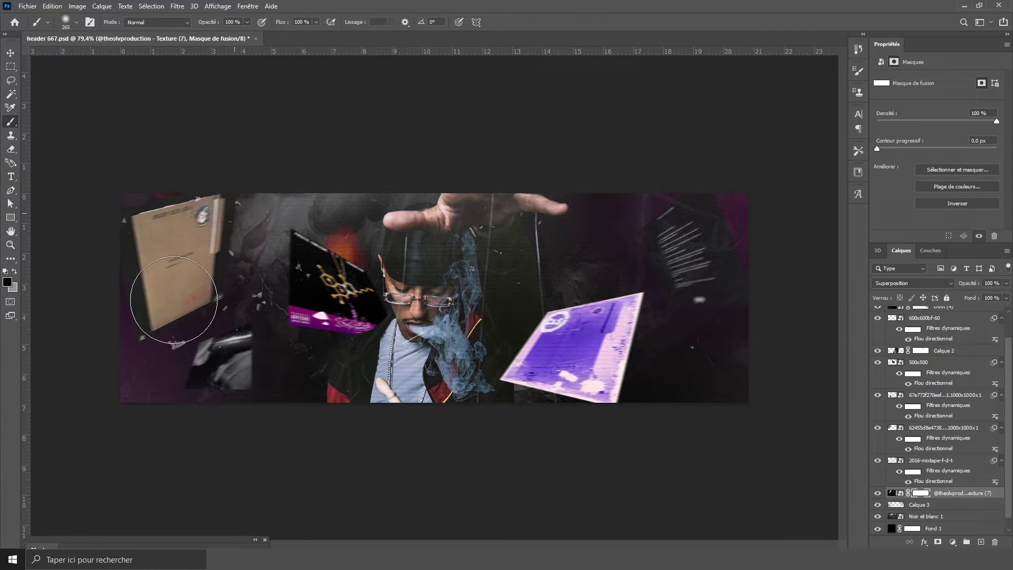
pyautogui.moveTo(139, 290); pyautogui.dragTo(337, 292)
# Blend the Texture (9) rainbow streak as Superposition at 7% and add a new layer on top.
pyautogui.moveTo(935, 499); pyautogui.dragTo(717, 321)
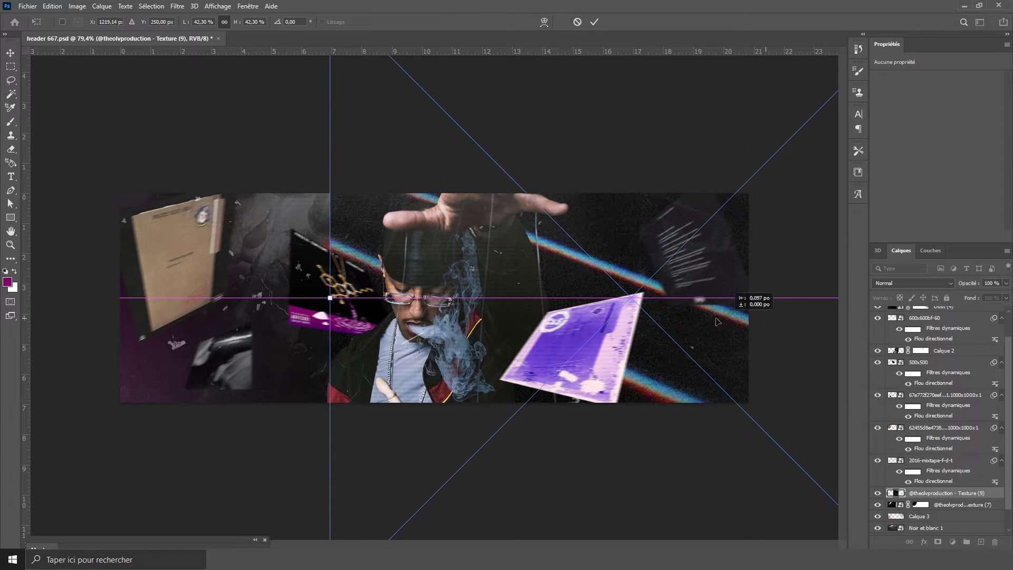
pyautogui.press('Return')
pyautogui.hotkey('shift', 'alt', 'o')
pyautogui.press('b')
pyautogui.moveTo(961, 296); pyautogui.dragTo(958, 296)
pyautogui.scroll(-2, 931, 423)
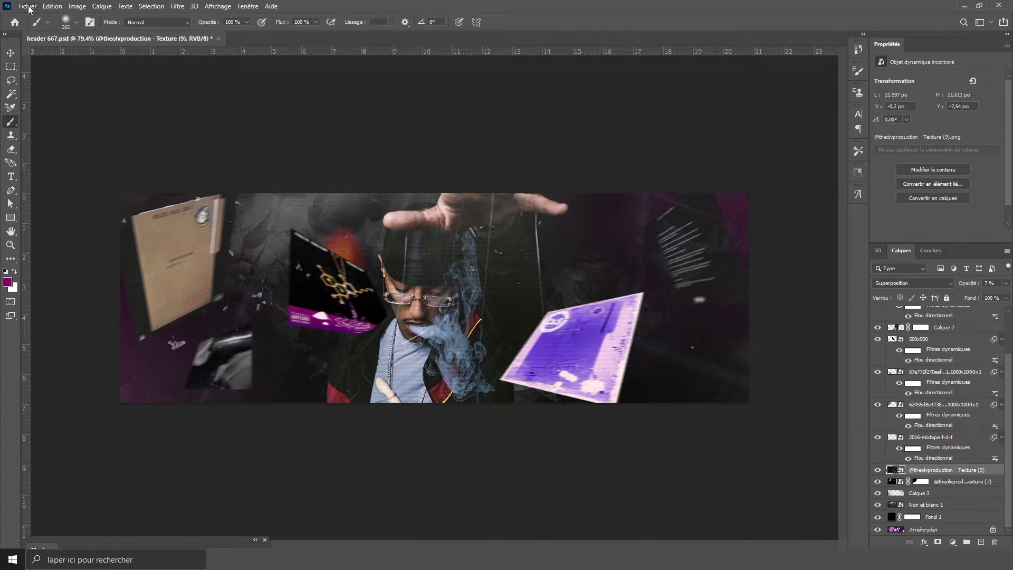
pyautogui.scroll(3, 939, 337)
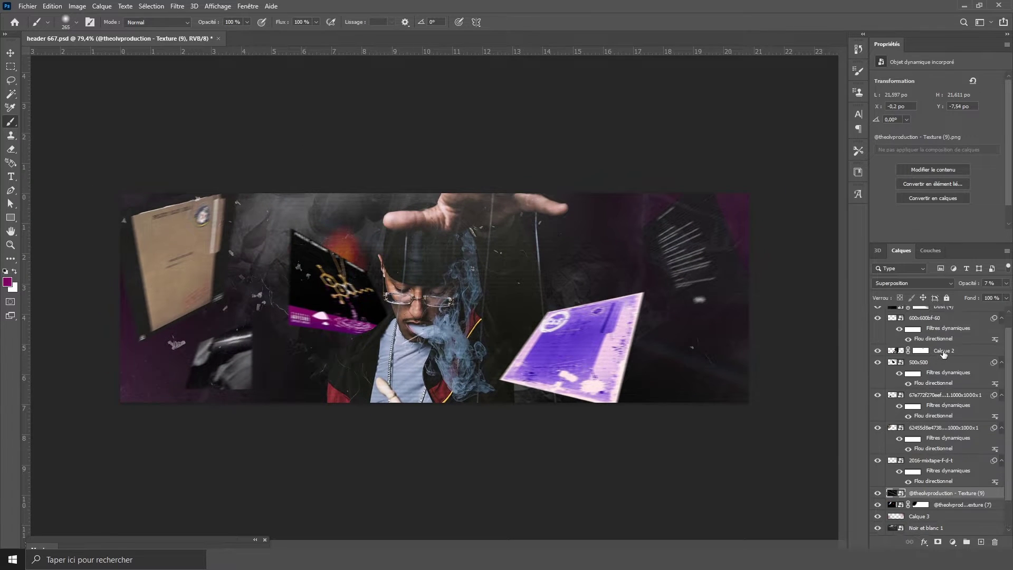
pyautogui.hotkey('ctrl', 'shift', 'alt', 'n')
pyautogui.scroll(-3, 171, 158)
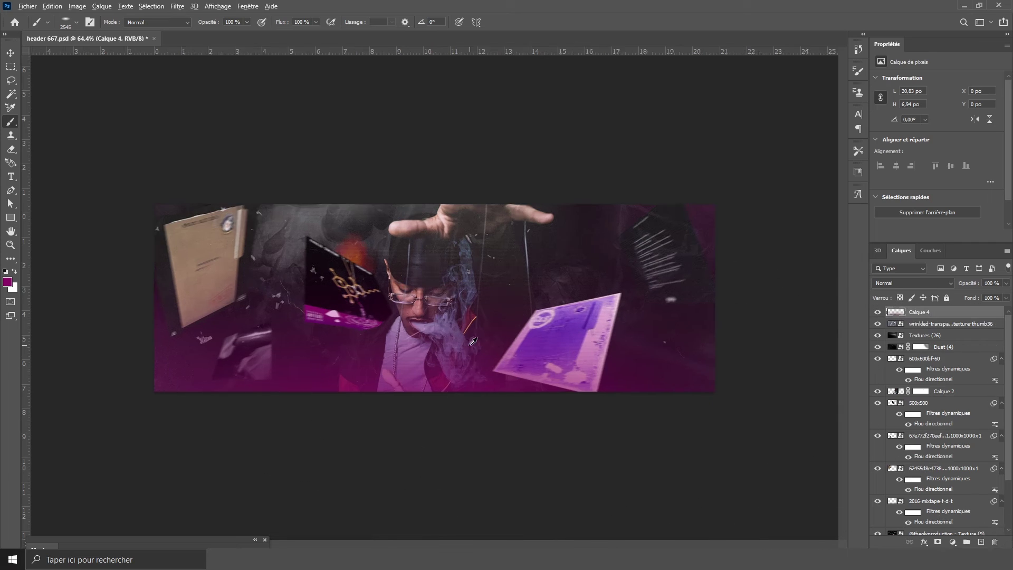
# Save the banner file.
pyautogui.scroll(-1, 45, 61)
pyautogui.click(28, 6)
pyautogui.click(37, 130)
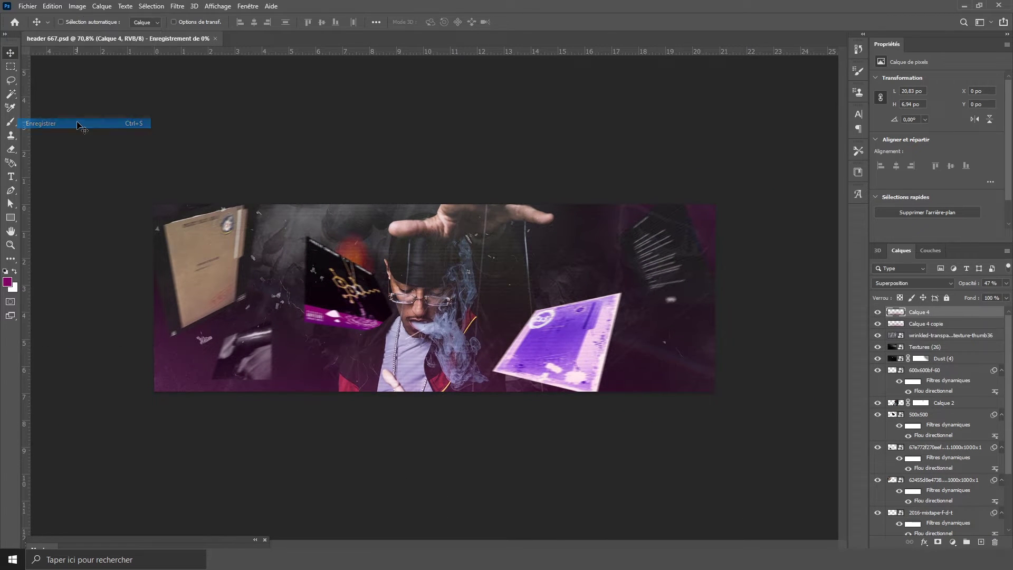
# Add a new layer and mask the black Fond 2 layer's centre into a 52% vignette.
pyautogui.click(981, 543)
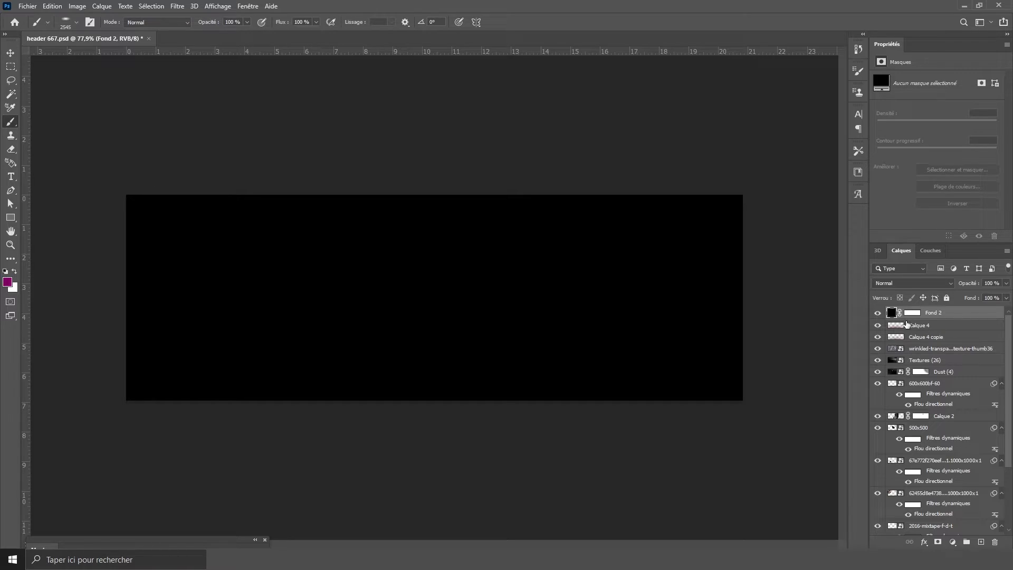
pyautogui.click(912, 312)
pyautogui.press('d')
pyautogui.click(448, 296)
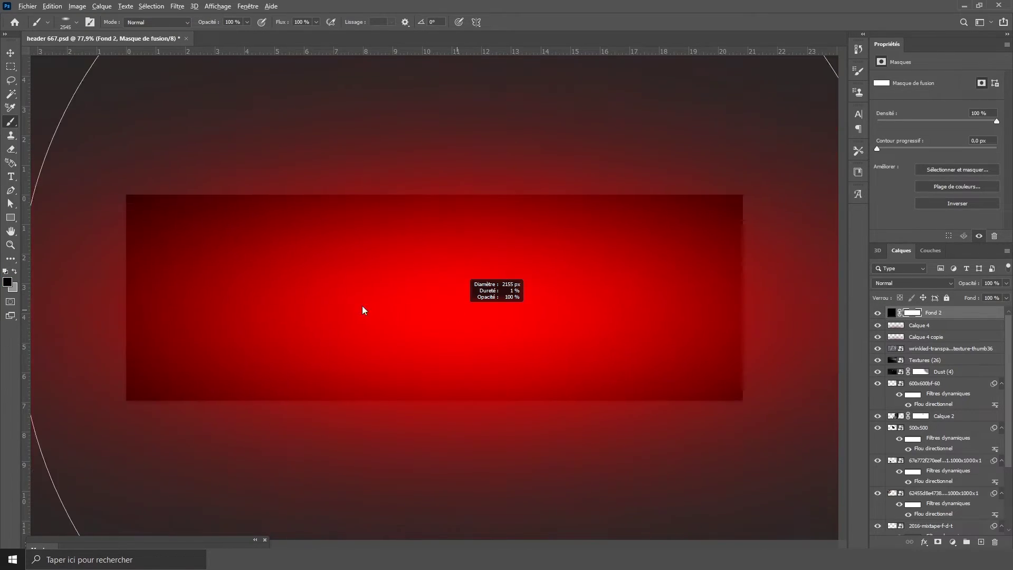
pyautogui.click(422, 306)
pyautogui.scroll(1, 422, 306)
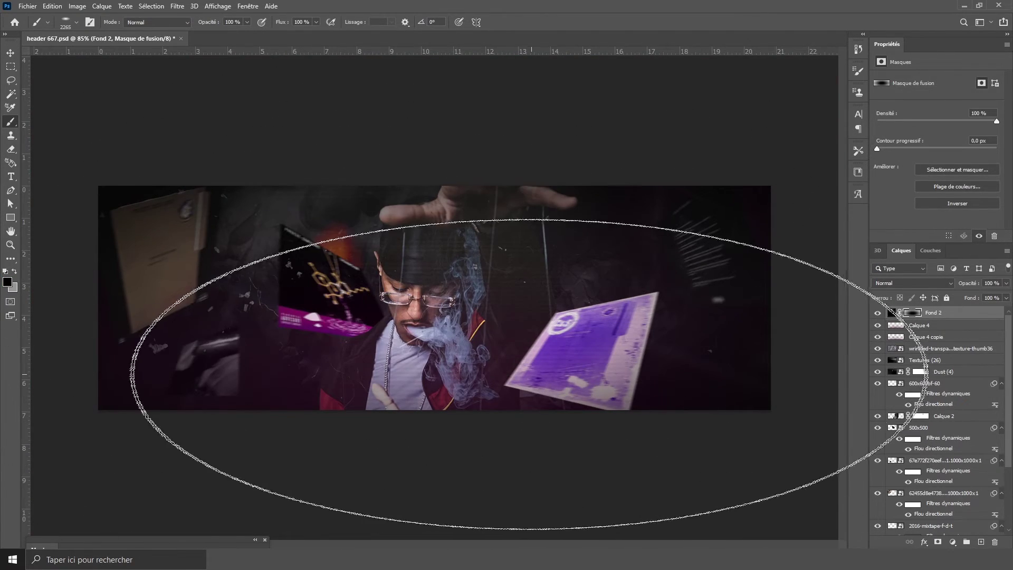
pyautogui.press('v')
pyautogui.scroll(1, 529, 323)
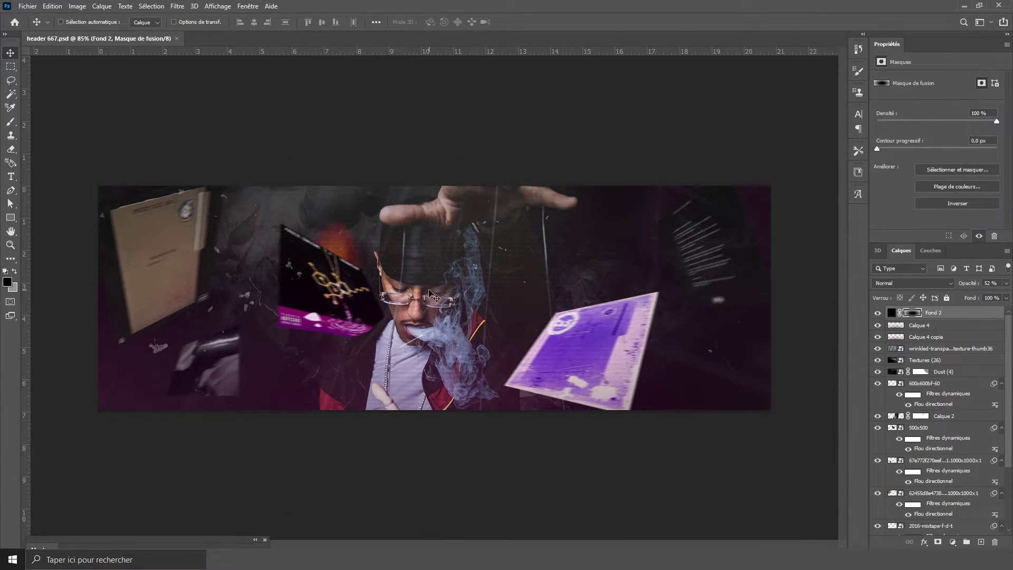
pyautogui.scroll(1, 466, 371)
pyautogui.scroll(-1, 479, 414)
pyautogui.scroll(-1, 478, 413)
pyautogui.scroll(-1, 486, 415)
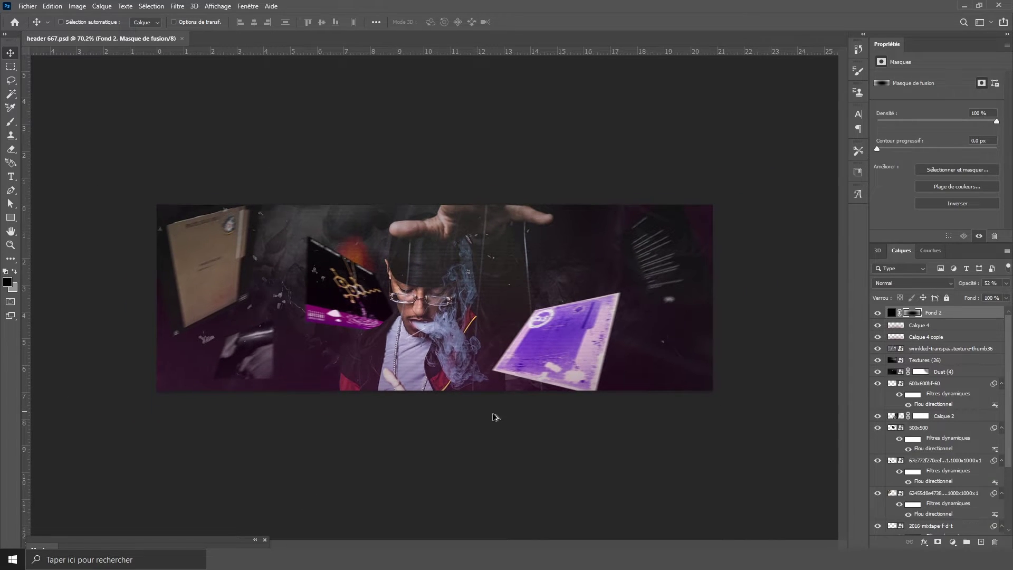
# Fill a new layer with clouds, set it to Overlay at 16% and move it below Fond 2.
pyautogui.click(983, 544)
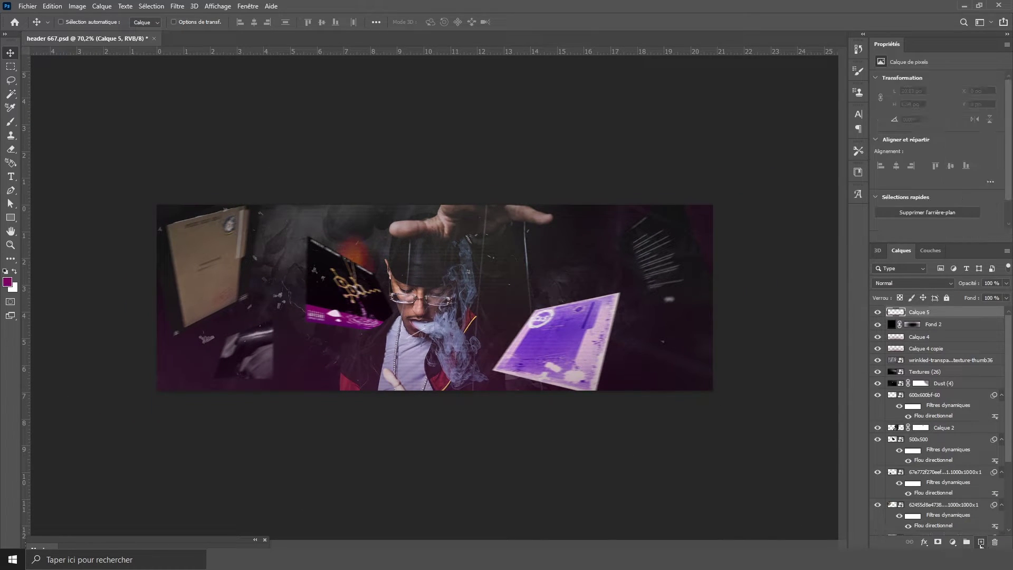
pyautogui.click(177, 6)
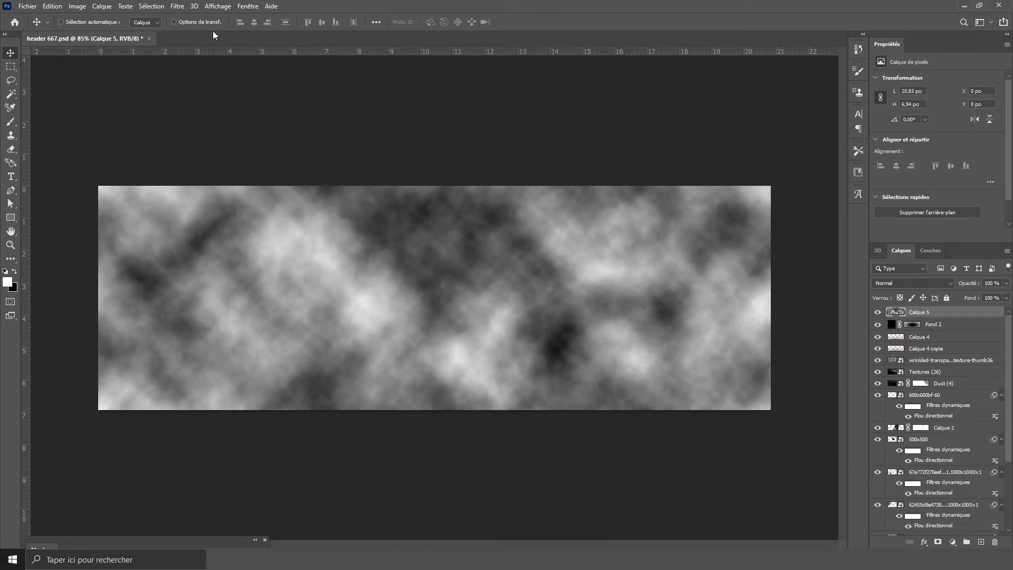
pyautogui.click(913, 283)
pyautogui.click(908, 442)
pyautogui.moveTo(919, 312); pyautogui.dragTo(940, 337)
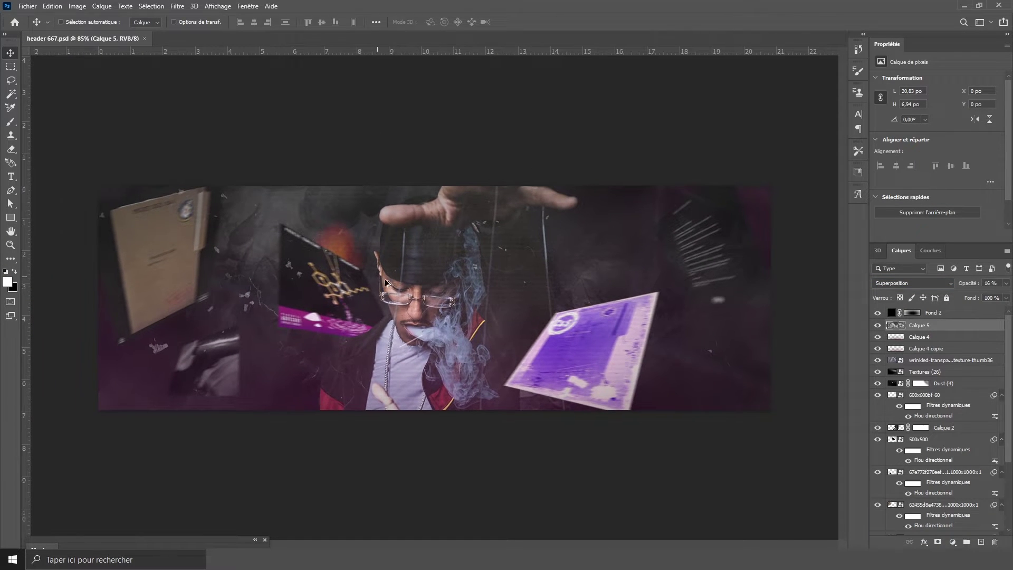
# Add brightness/contrast, curves, exposure, vibrance and black and white adjustment layers.
pyautogui.click(953, 542)
pyautogui.click(916, 404)
pyautogui.click(953, 542)
pyautogui.click(920, 412)
pyautogui.click(952, 542)
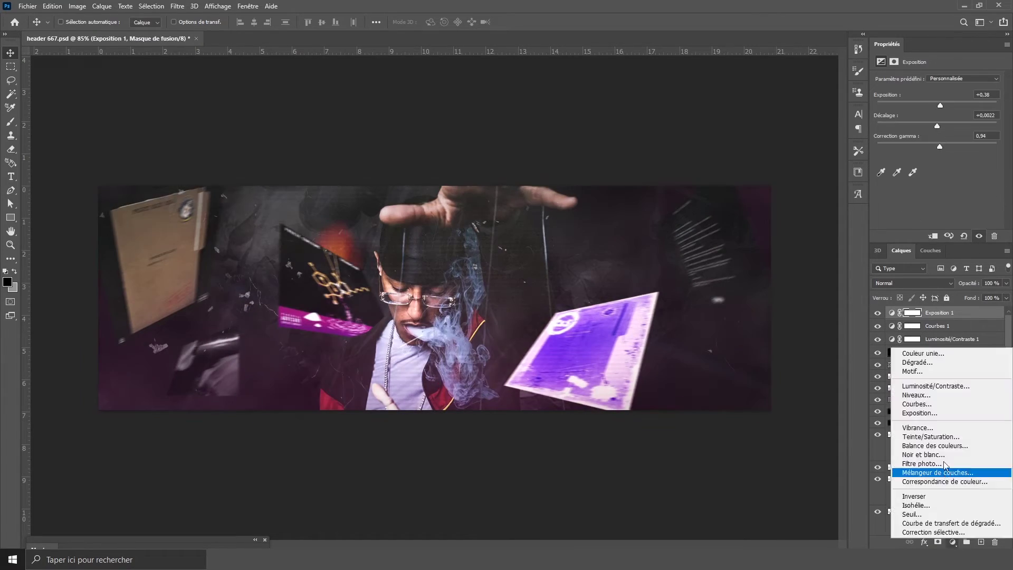
pyautogui.click(918, 427)
pyautogui.click(953, 542)
pyautogui.click(924, 455)
# Stack several Color Lookup layers, applying a warm LUT and a pure-black LUT.
pyautogui.click(952, 542)
pyautogui.click(945, 481)
pyautogui.click(974, 80)
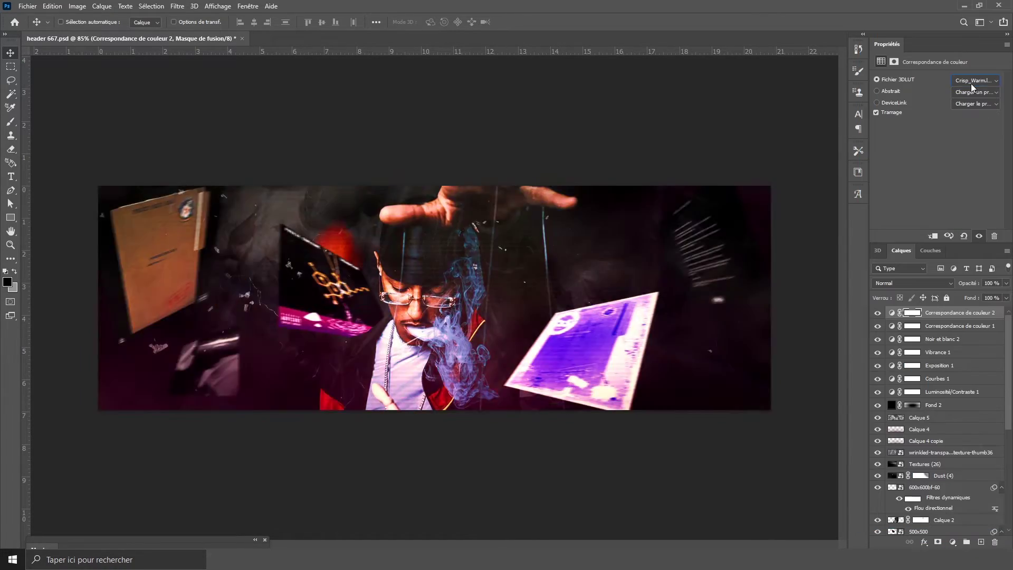
pyautogui.click(953, 542)
pyautogui.click(945, 481)
pyautogui.click(953, 542)
pyautogui.click(944, 481)
pyautogui.click(974, 80)
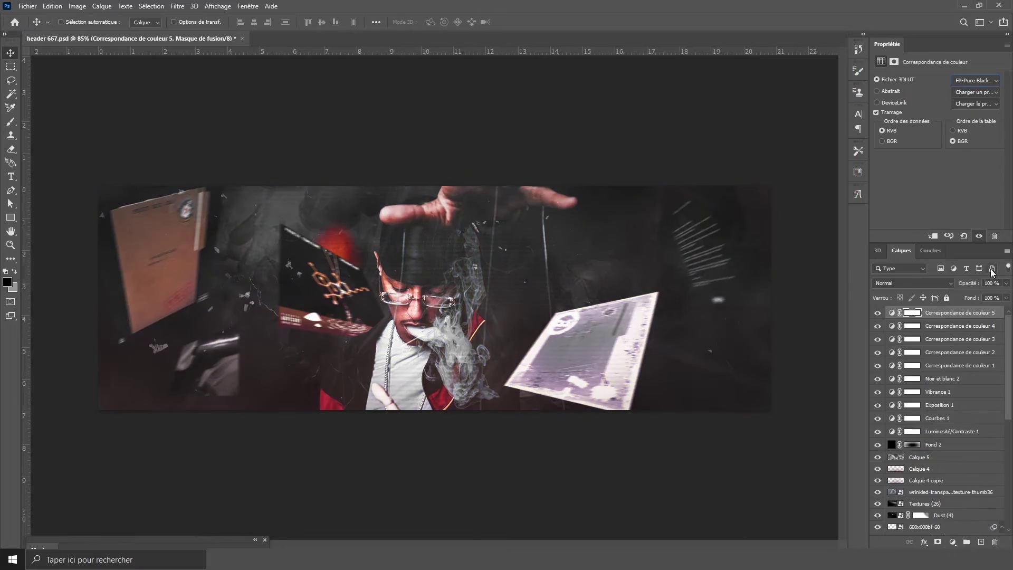
pyautogui.click(952, 543)
pyautogui.click(945, 482)
pyautogui.click(974, 80)
# Add HorrorBlue.3DL and Fuji film LUT lookups, fade the top one to 28%, and group the grading layers.
pyautogui.click(978, 299)
pyautogui.click(975, 79)
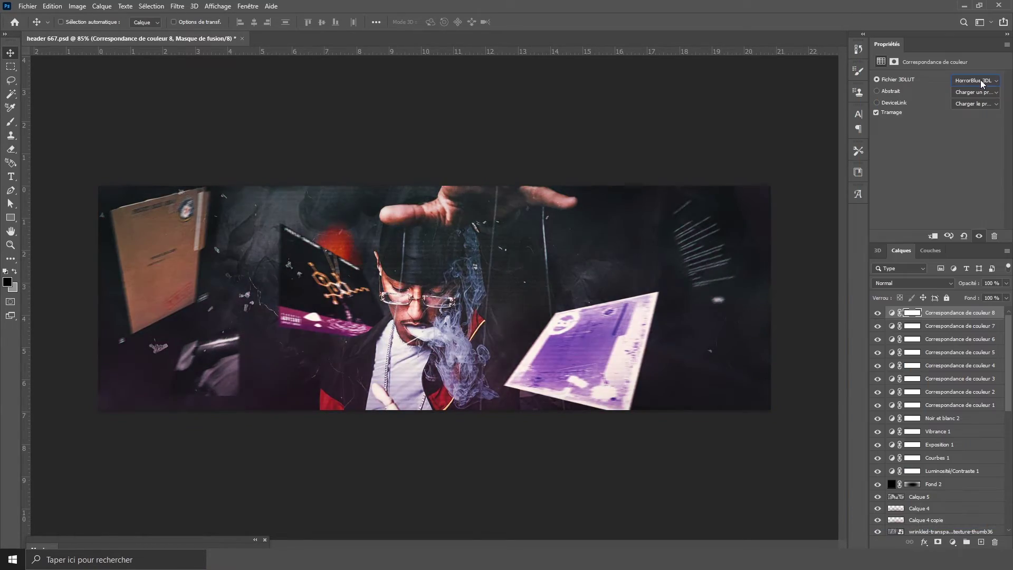
pyautogui.click(953, 542)
pyautogui.click(944, 481)
pyautogui.click(953, 542)
pyautogui.click(945, 481)
pyautogui.click(974, 80)
pyautogui.click(928, 188)
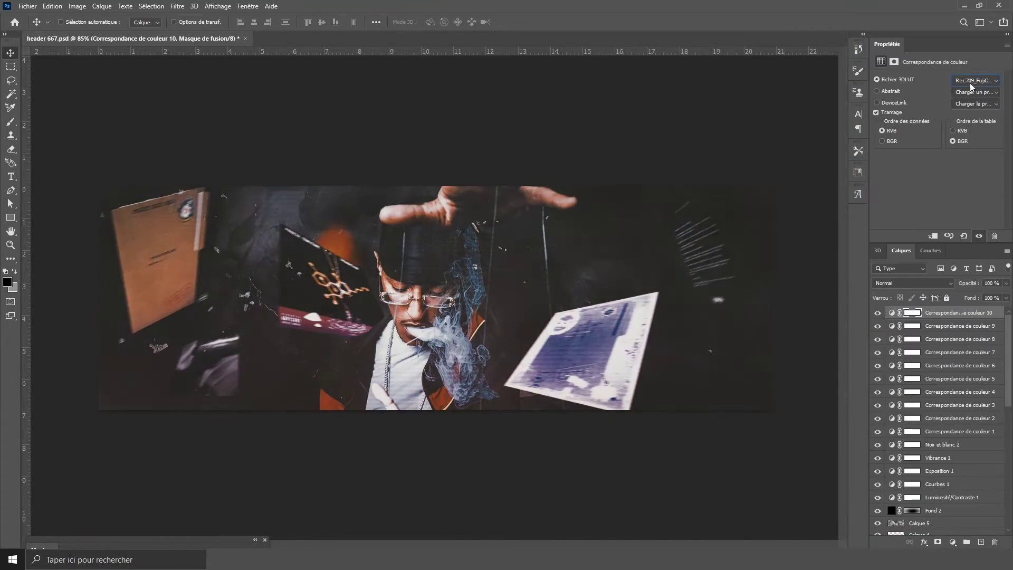
pyautogui.moveTo(1006, 283); pyautogui.dragTo(935, 300)
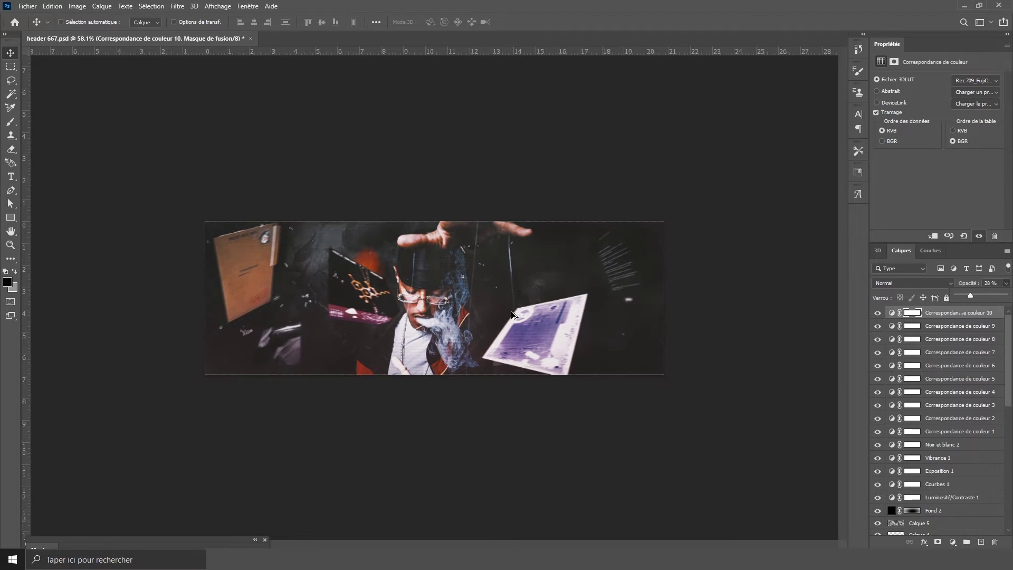
pyautogui.hotkey('ctrl', 'g')
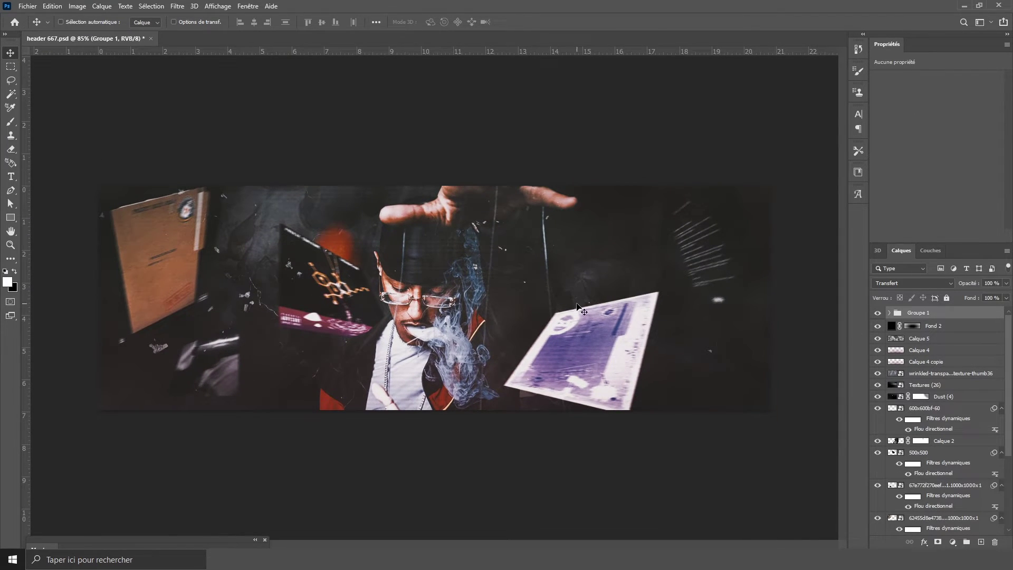
# Select the Brush and set the foreground colour to orange-red.
pyautogui.click(11, 122)
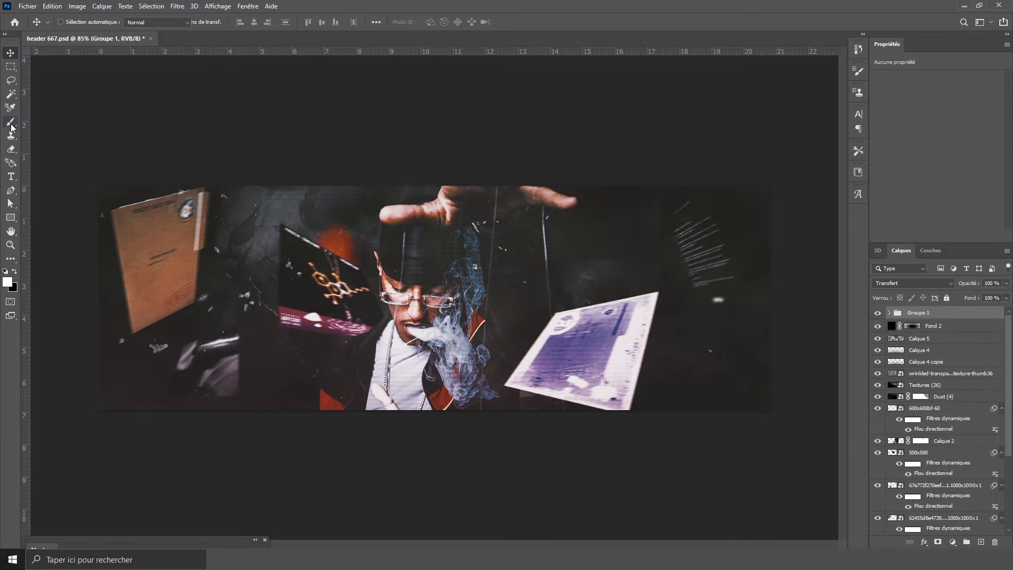
pyautogui.click(14, 272)
pyautogui.click(8, 285)
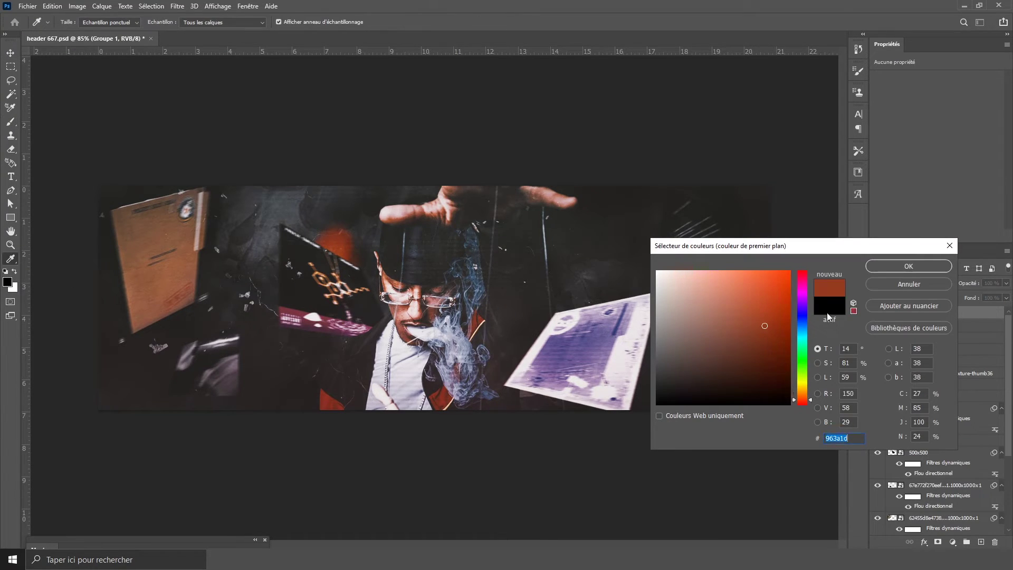
pyautogui.write('ee5829')
pyautogui.press('Return')
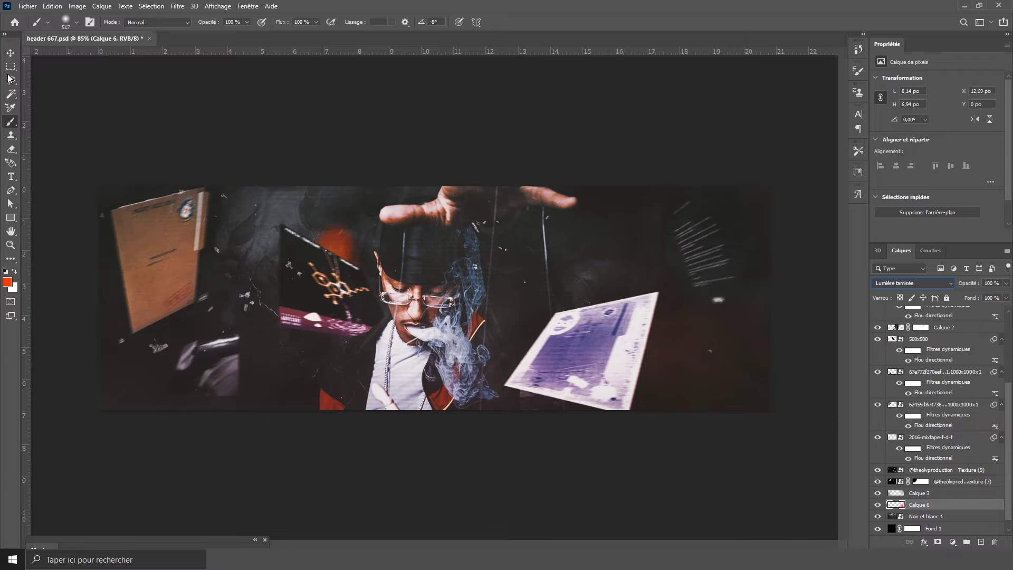
# Set the Calque 6 glow layer to 43% opacity and save the document.
pyautogui.click(10, 53)
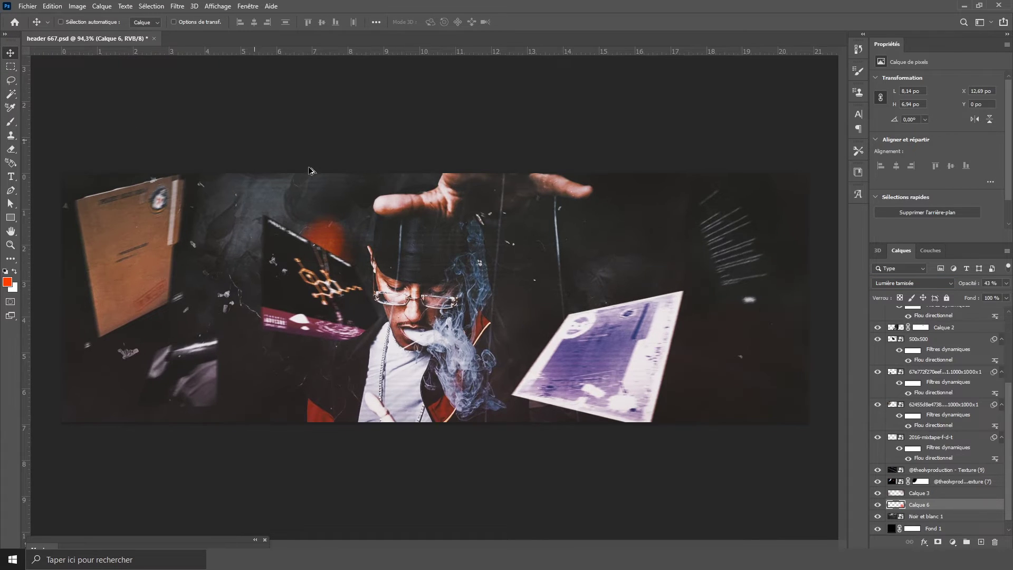
pyautogui.press('4')
pyautogui.press('3')
pyautogui.scroll(1, 447, 244)
pyautogui.click(28, 5)
pyautogui.click(37, 116)
pyautogui.scroll(-1, 309, 113)
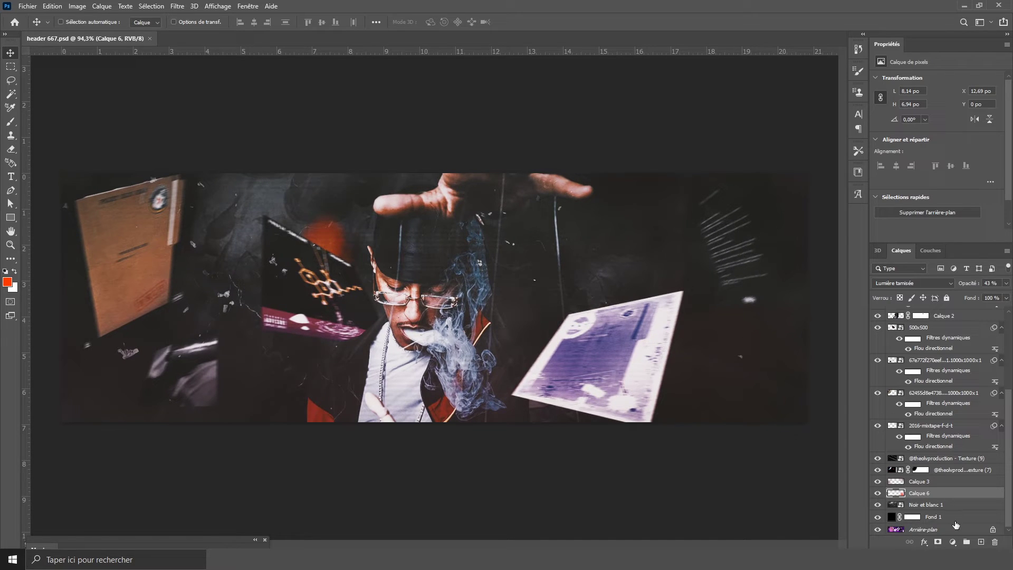
pyautogui.scroll(5, 939, 422)
pyautogui.click(877, 313)
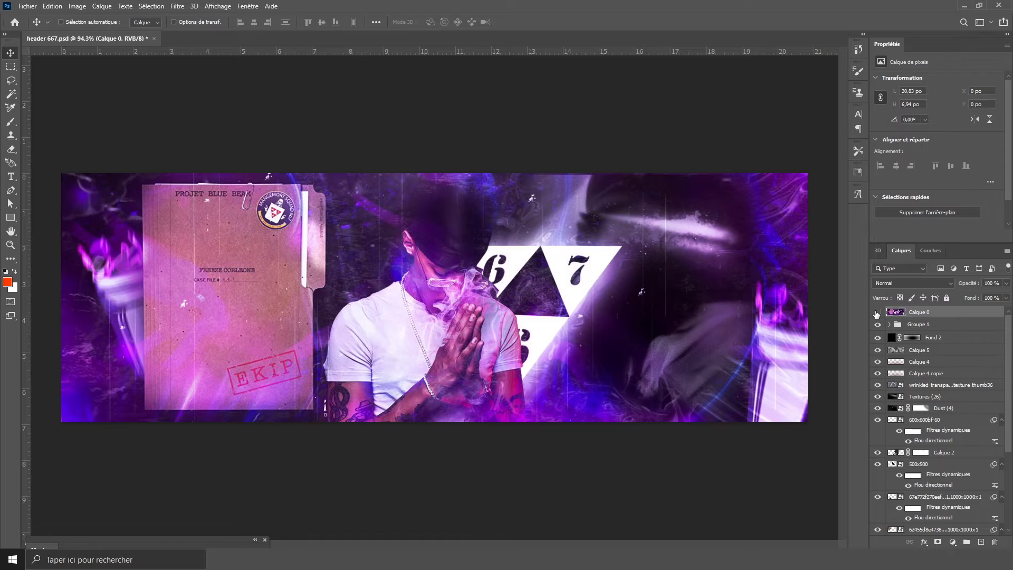
pyautogui.click(877, 312)
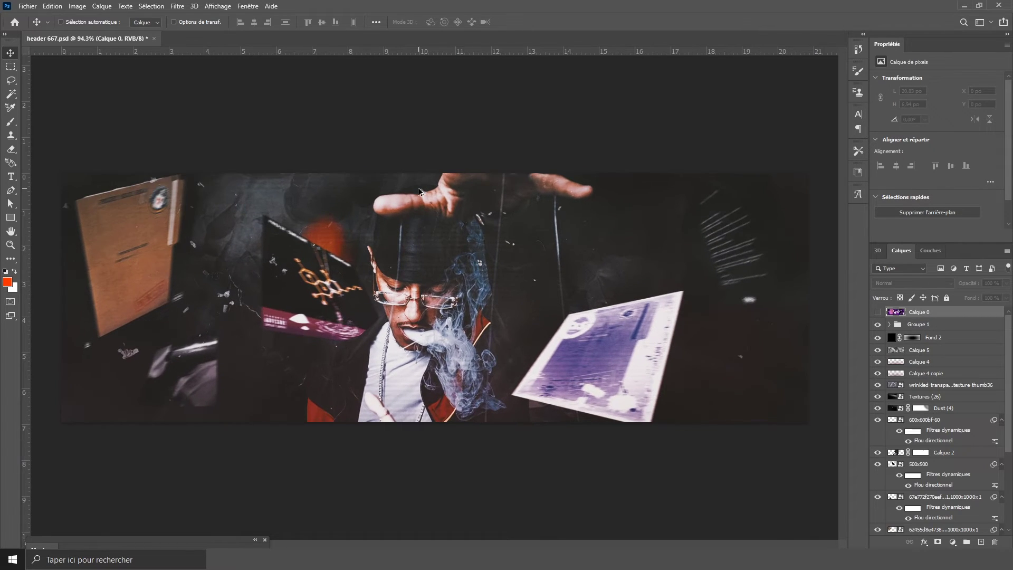
pyautogui.scroll(-1, 418, 191)
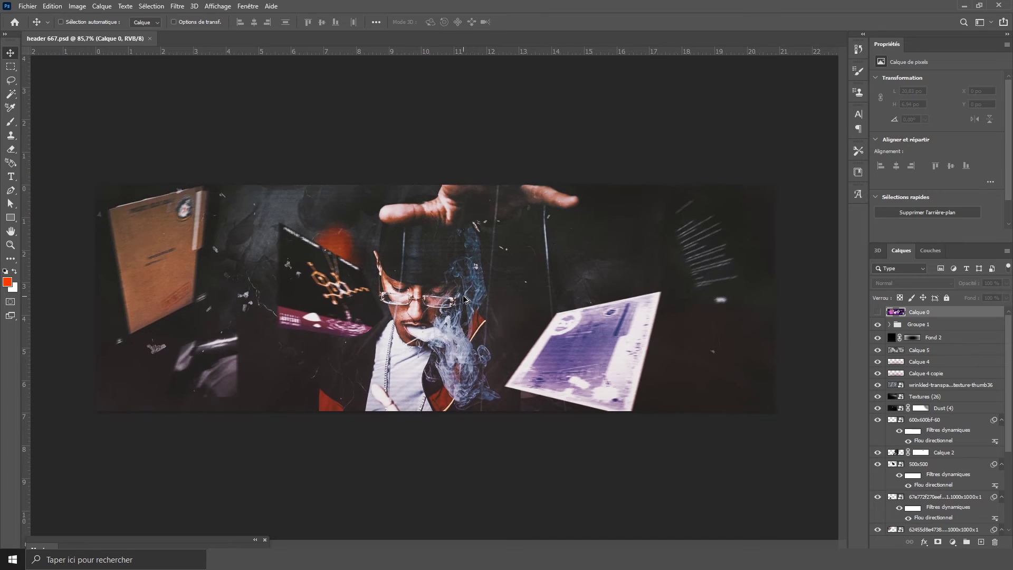
# Rotate and shrink the 667 logo into the top right, then soften it with Motion Blur.
pyautogui.scroll(-3, 959, 410)
pyautogui.scroll(-2, 959, 410)
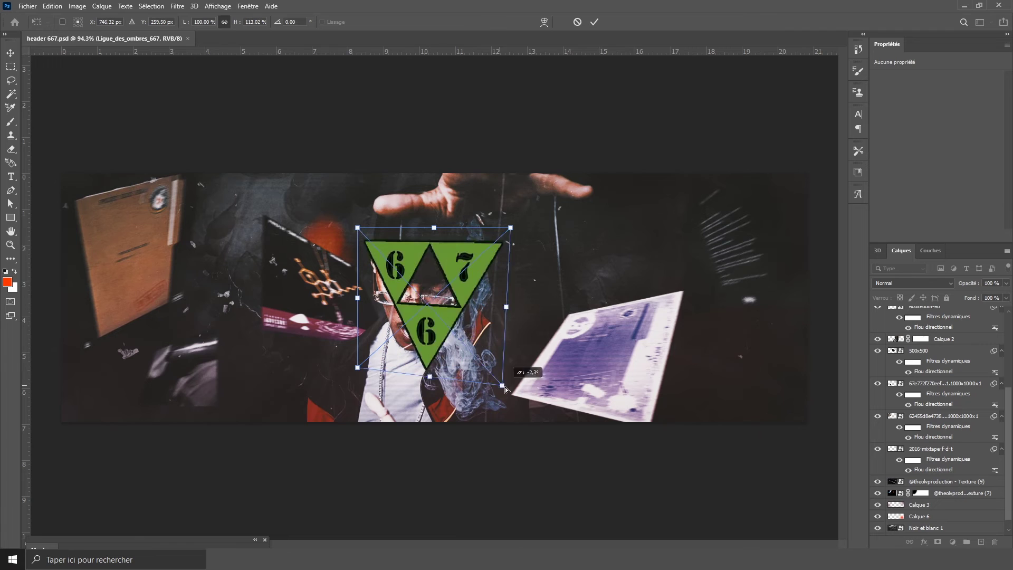
pyautogui.moveTo(510, 367)
pyautogui.mouseDown()
pyautogui.moveTo(444, 328)
pyautogui.moveTo(506, 254)
pyautogui.moveTo(431, 336)
pyautogui.mouseUp()
pyautogui.press('Return')
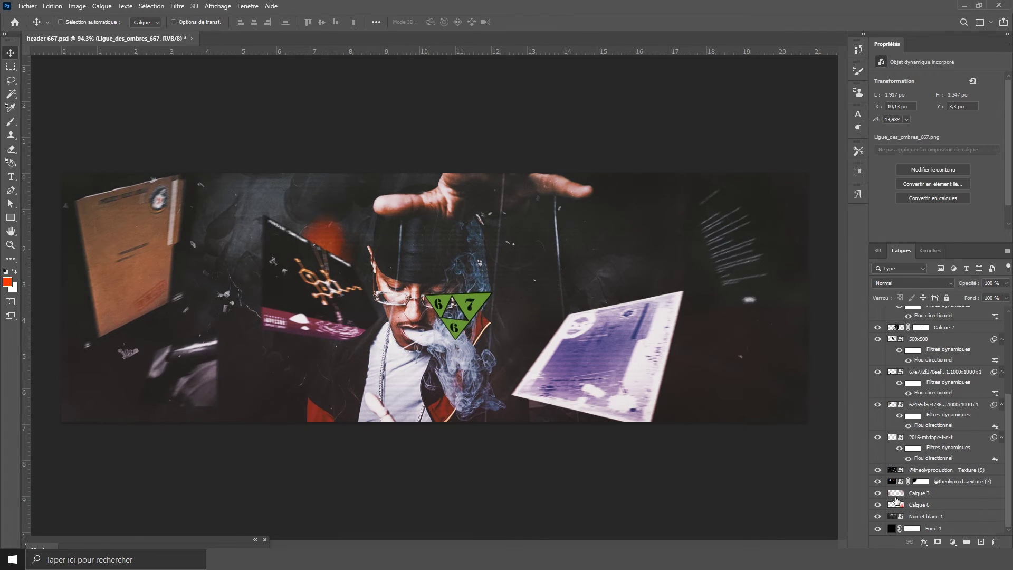
pyautogui.moveTo(465, 306)
pyautogui.mouseDown()
pyautogui.moveTo(580, 240)
pyautogui.moveTo(596, 242)
pyautogui.mouseUp()
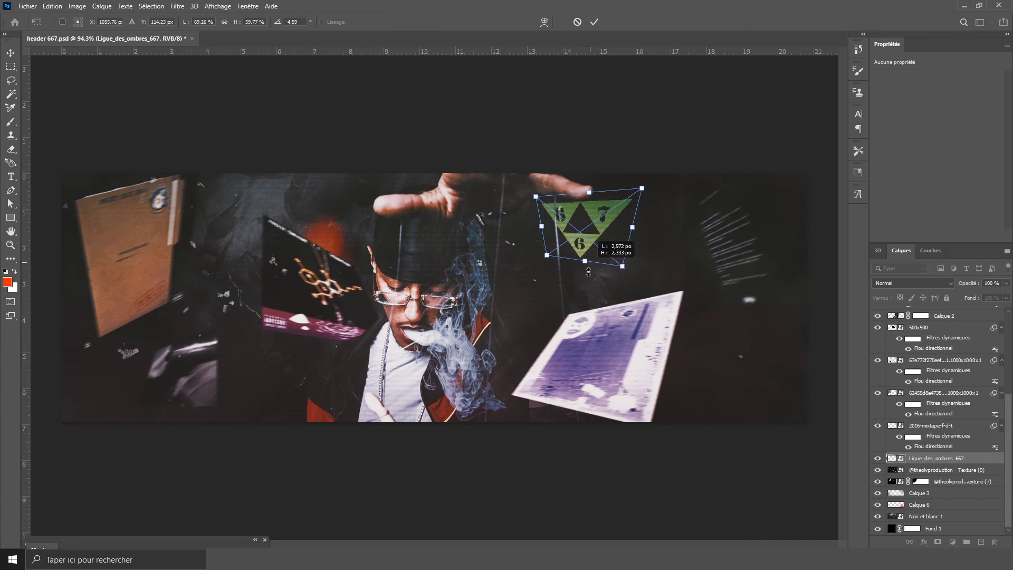
pyautogui.press('Return')
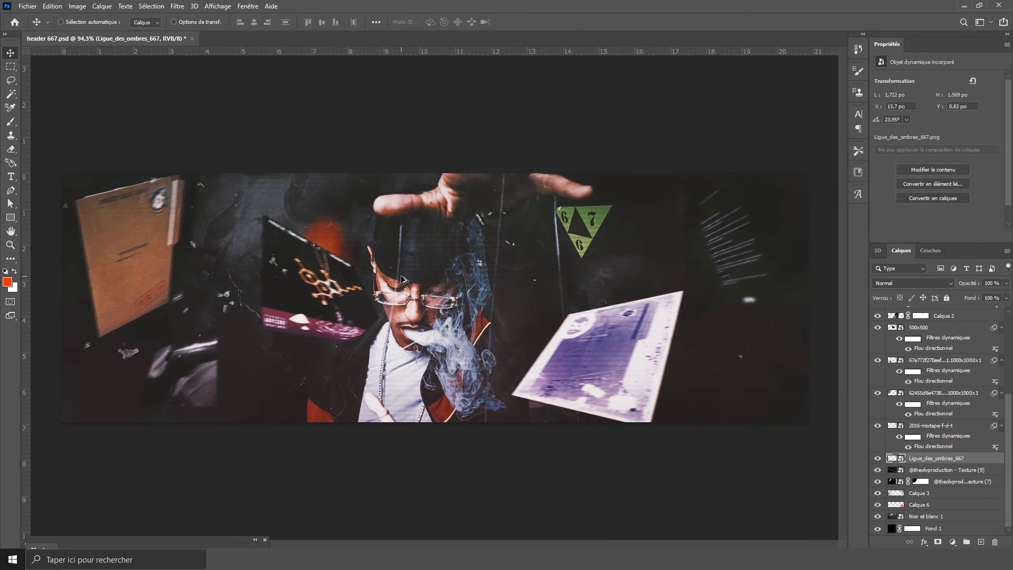
pyautogui.hotkey('ctrl', 'alt', 'f')
pyautogui.click(859, 131)
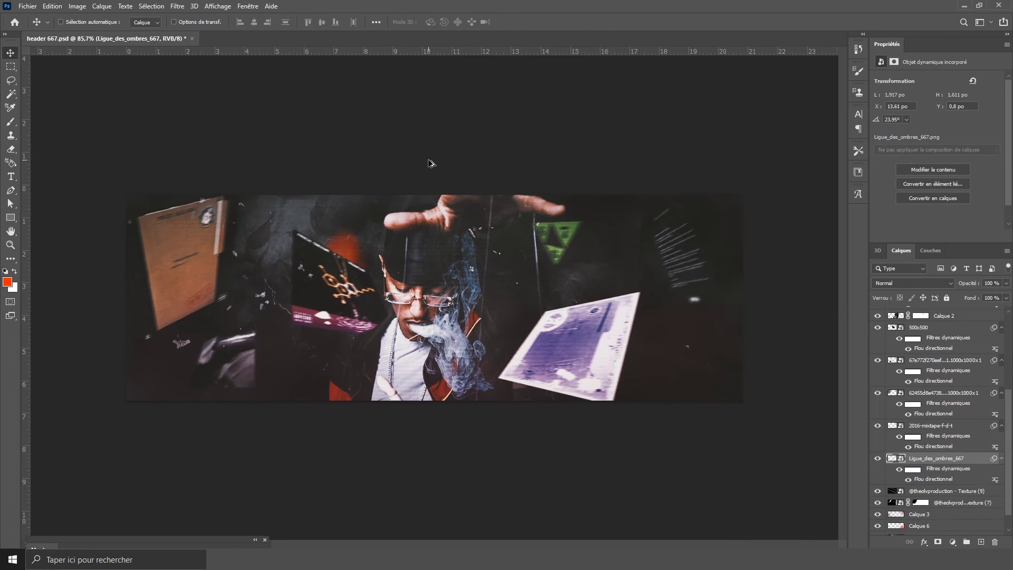